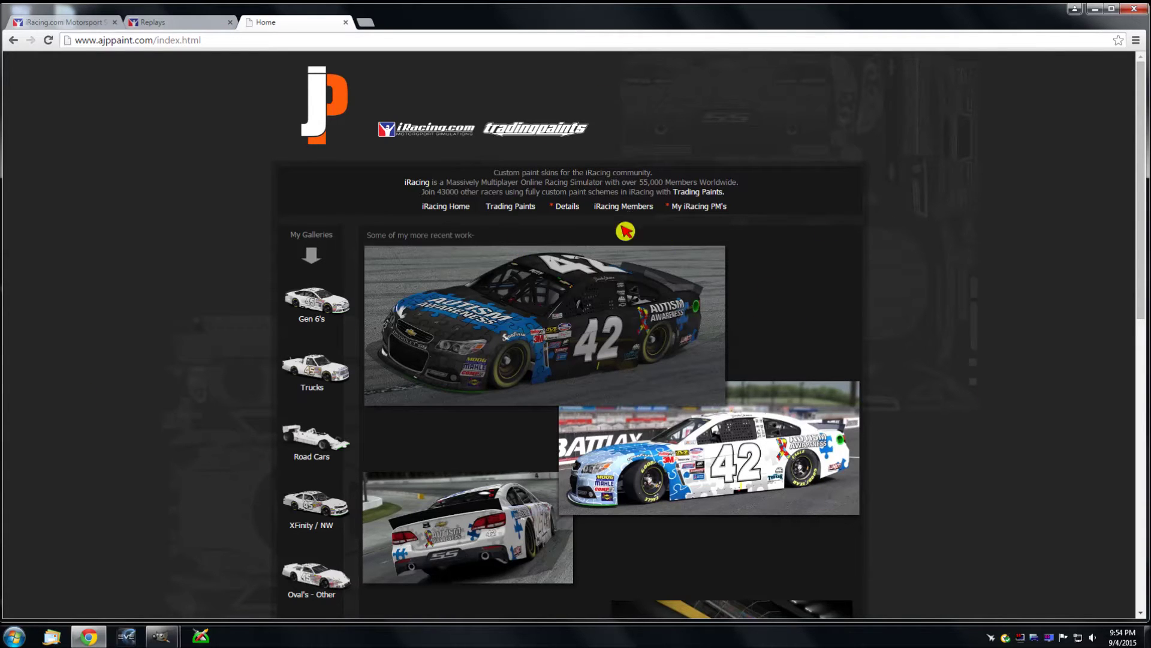
- Scroll through the ajppaint.com gallery page, then minimize Chrome to reveal the desktop
scroll(288, 293, "down", 5)
scroll(314, 306, "up", 5)
scroll(705, 443, "down", 6)
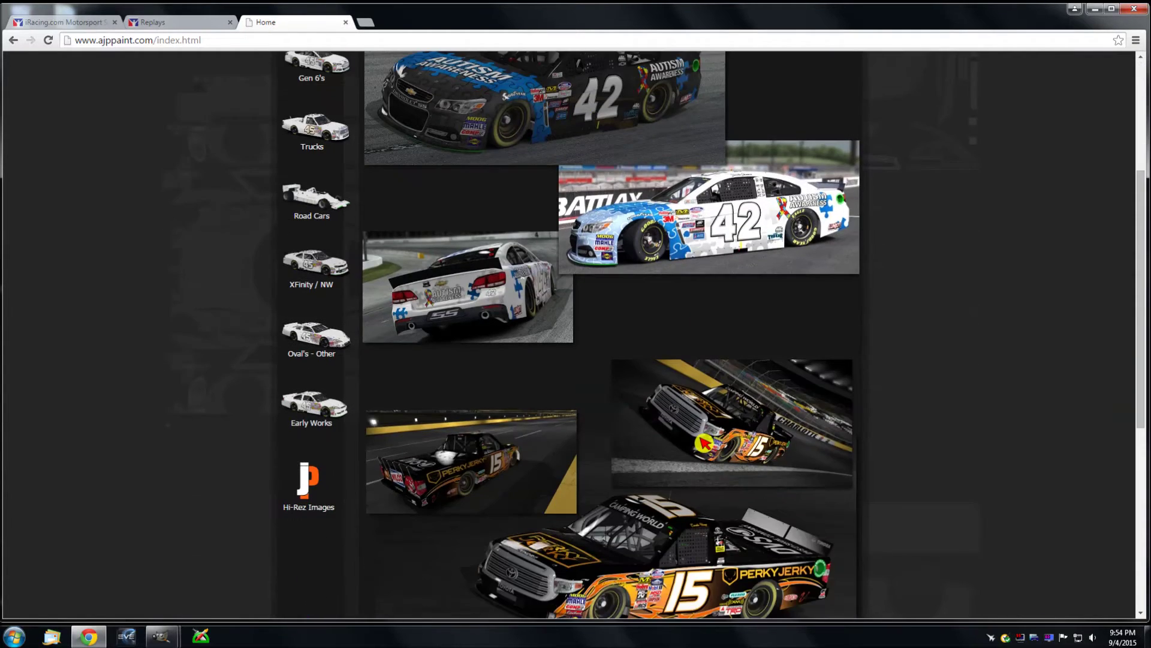
scroll(704, 443, "down", 4)
scroll(725, 459, "up", 10)
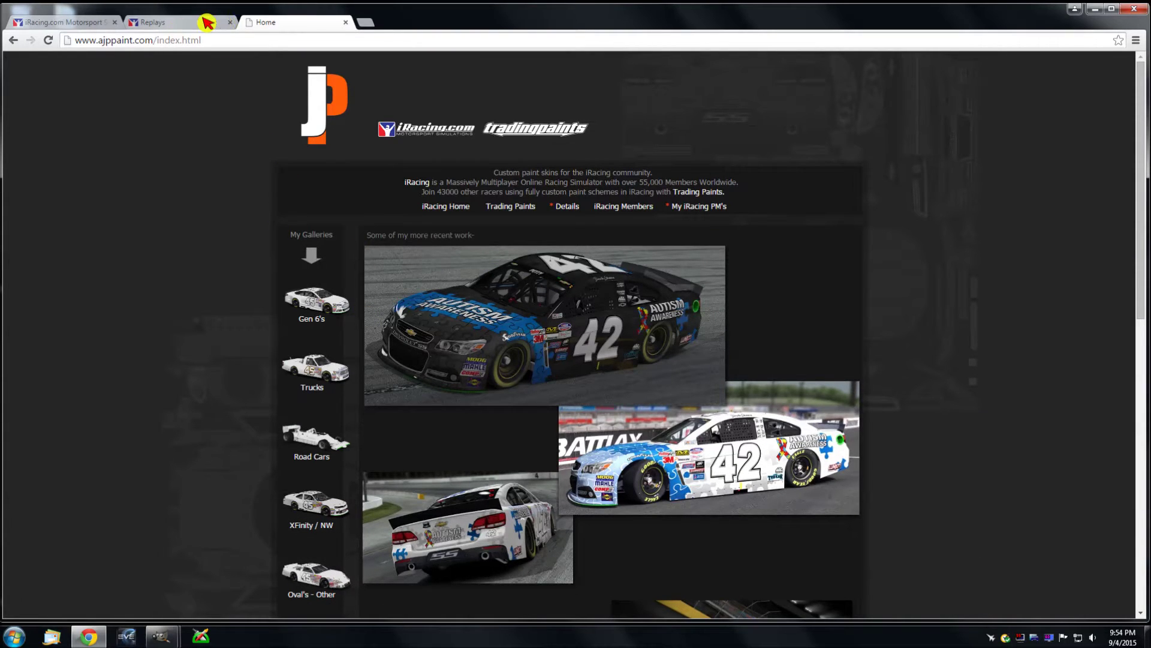
left_click(1094, 11)
- Restore the untitled 2048×2048 GIMP image and show the Blend tool's options in the dock
mouse_move(164, 637)
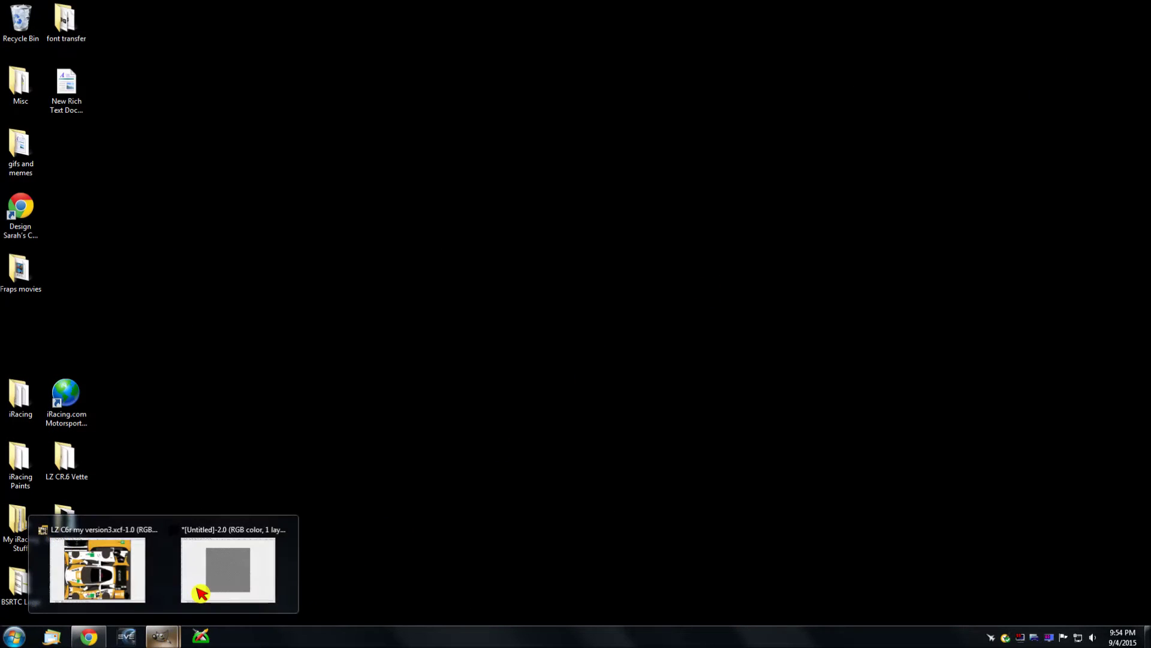
left_click(201, 594)
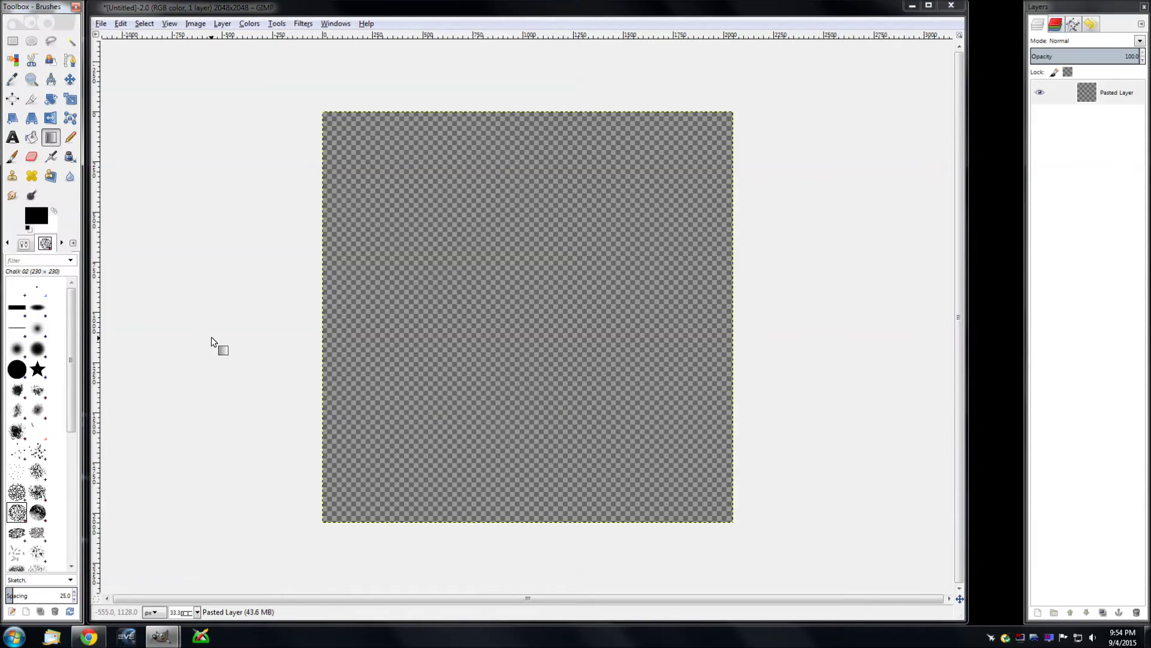
left_click(24, 244)
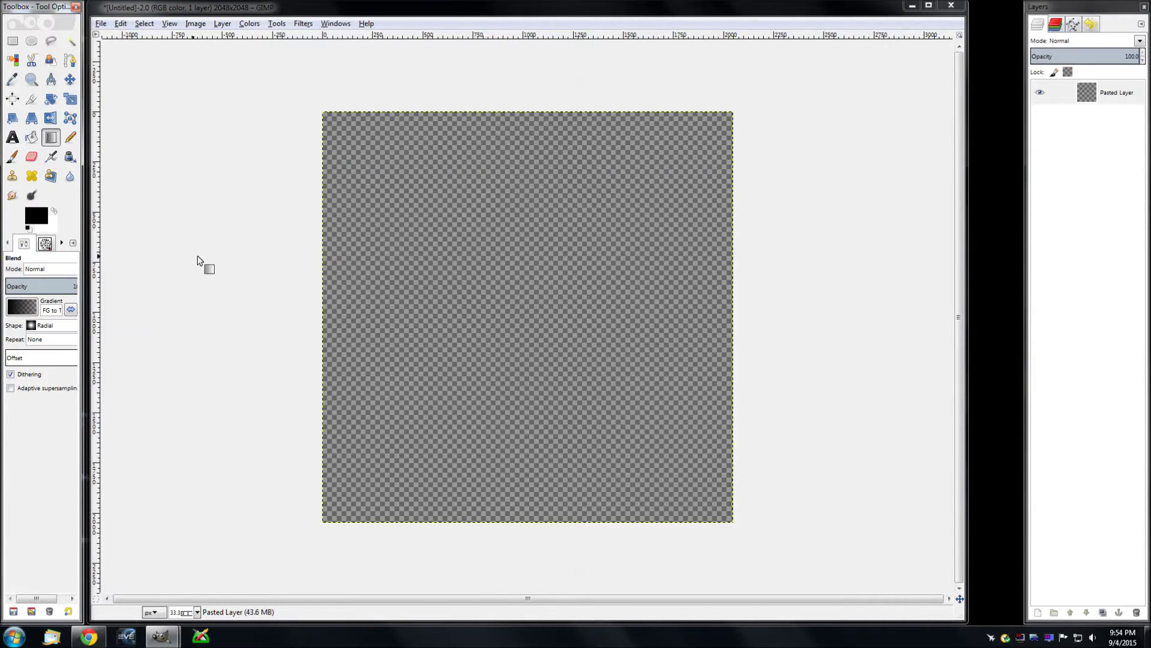
left_click(44, 232)
left_click(33, 142)
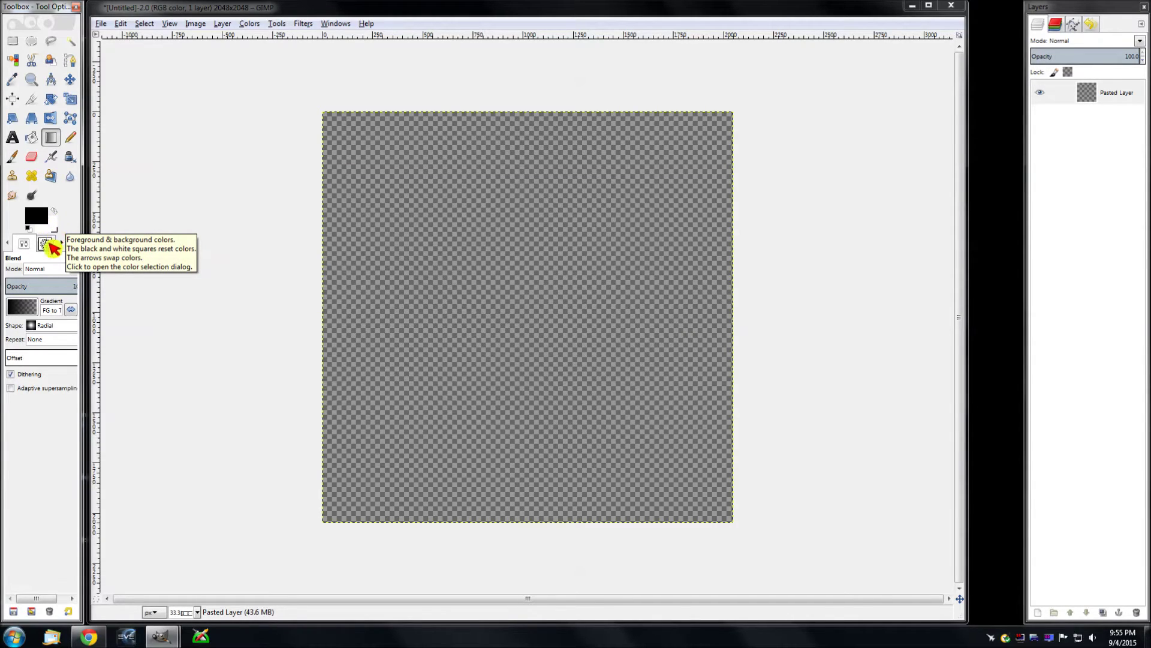
- Set the Blend gradient to FG to BG (RGB) with a Linear shape
left_click(30, 315)
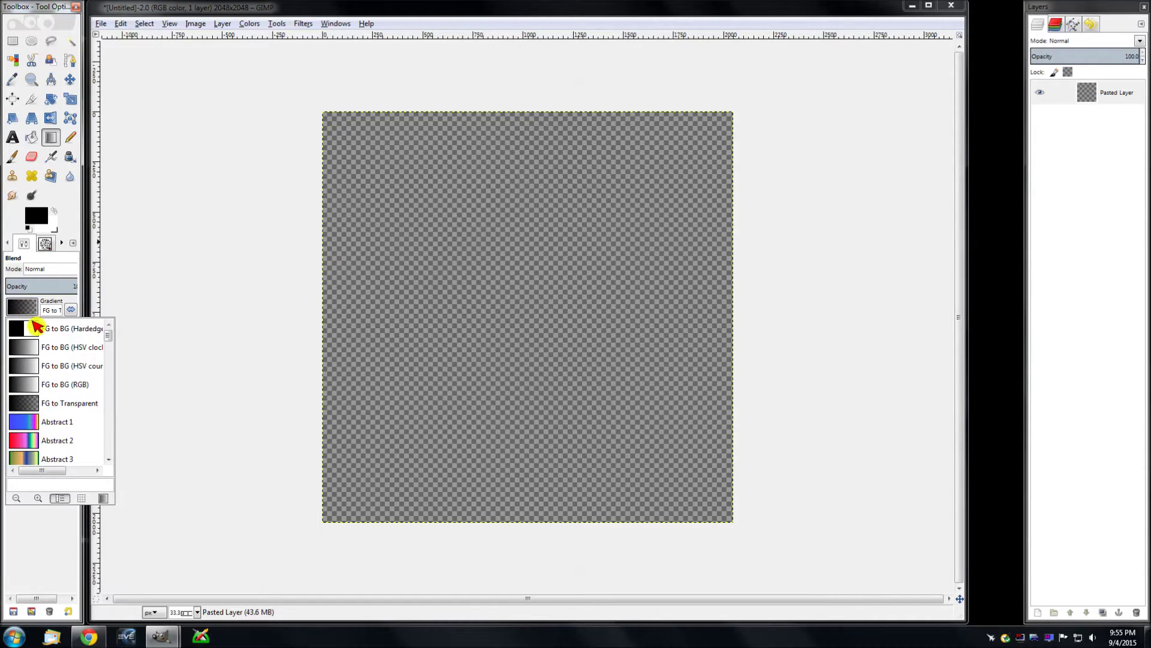
left_click(73, 387)
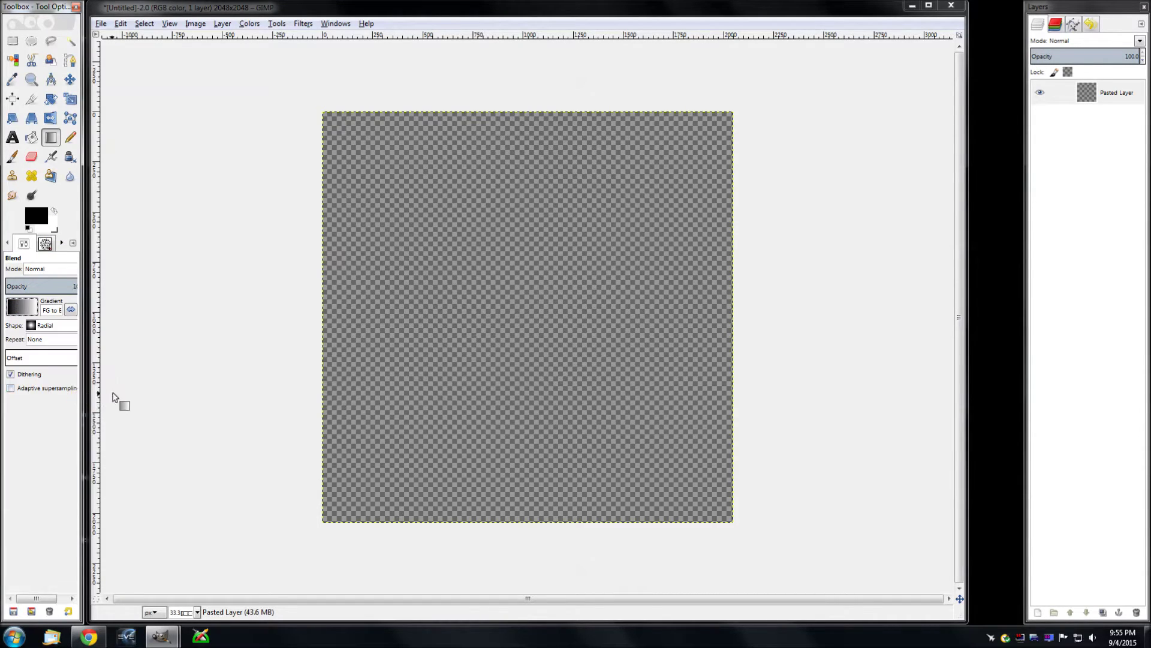
left_click(48, 327)
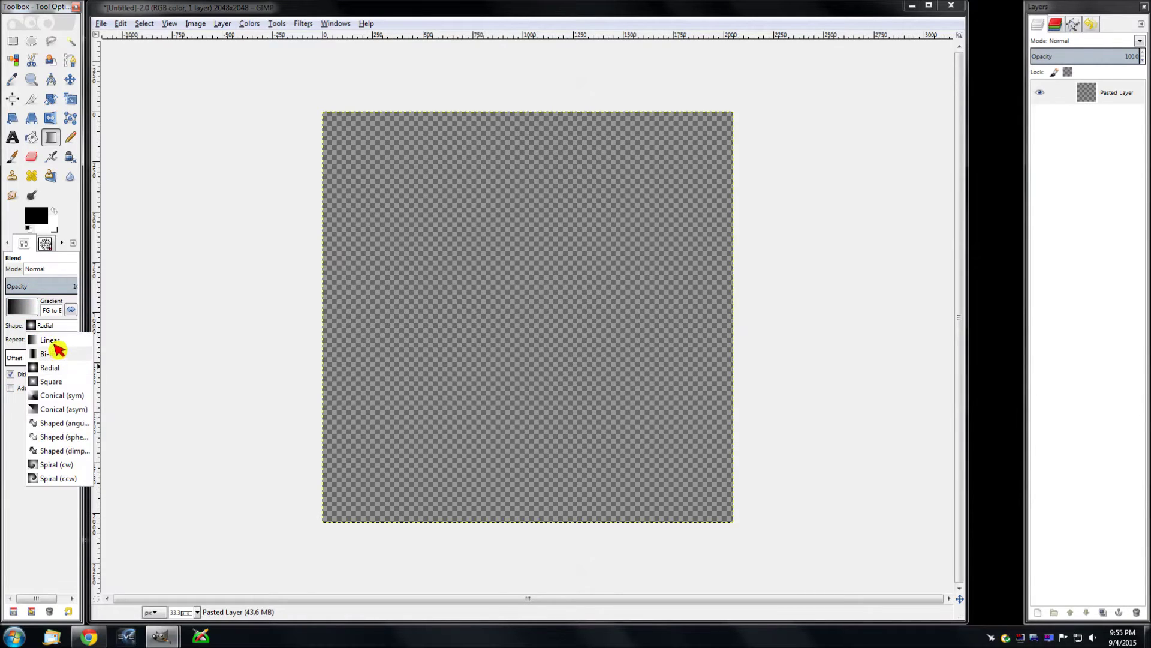
left_click(60, 340)
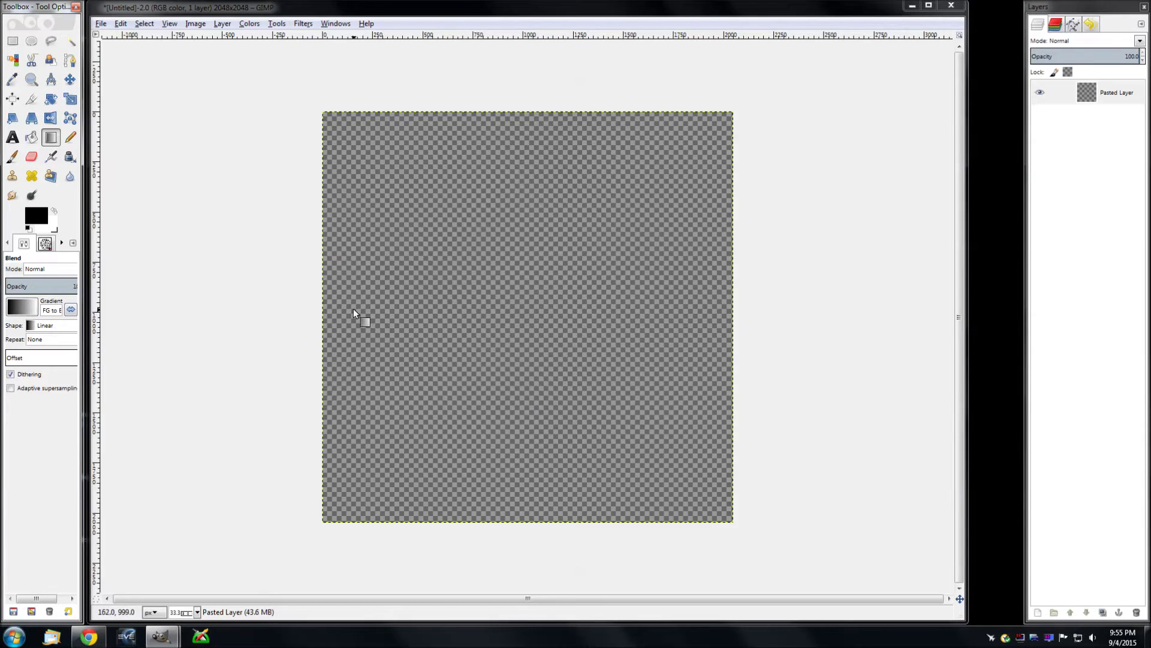
- Fill the layer with a black-to-white linear gradient, undo it, and start a short top-left line
left_click_drag(354, 308, 374, 311)
left_click_drag(625, 309, 677, 310)
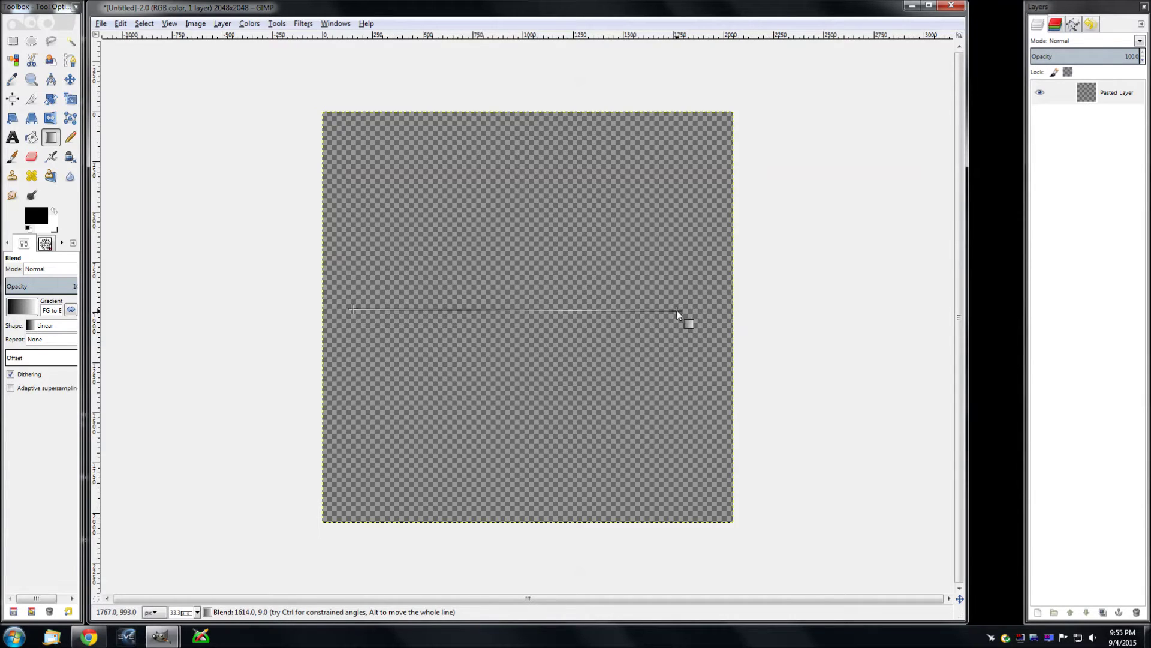
left_click_drag(678, 310, 678, 311)
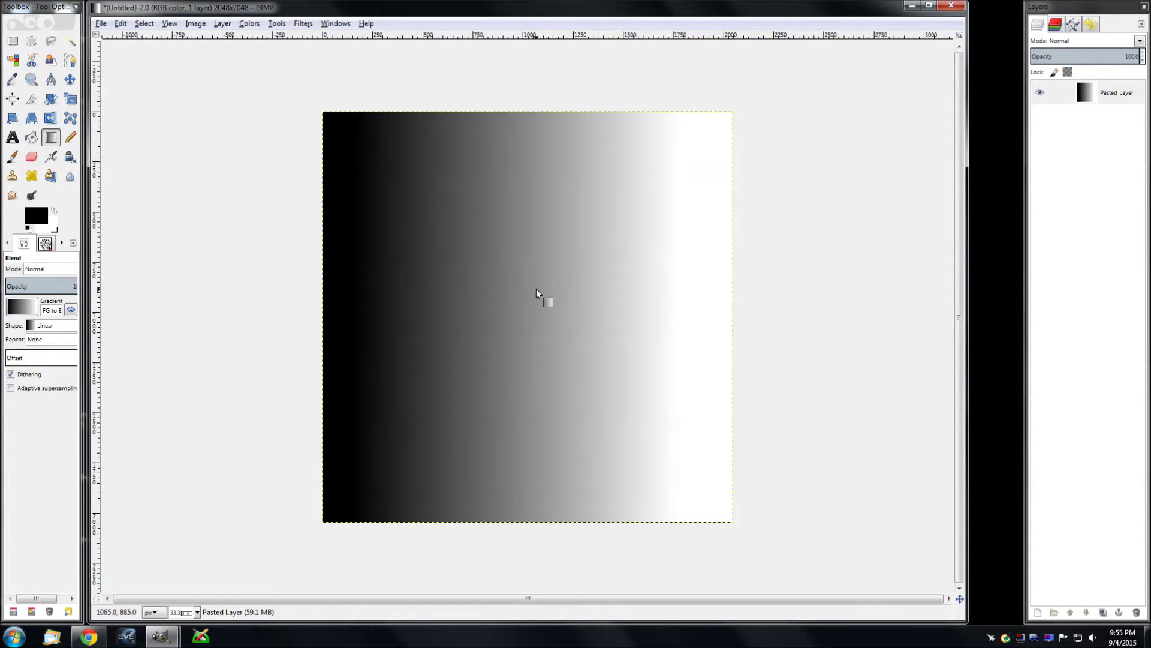
key("Delete")
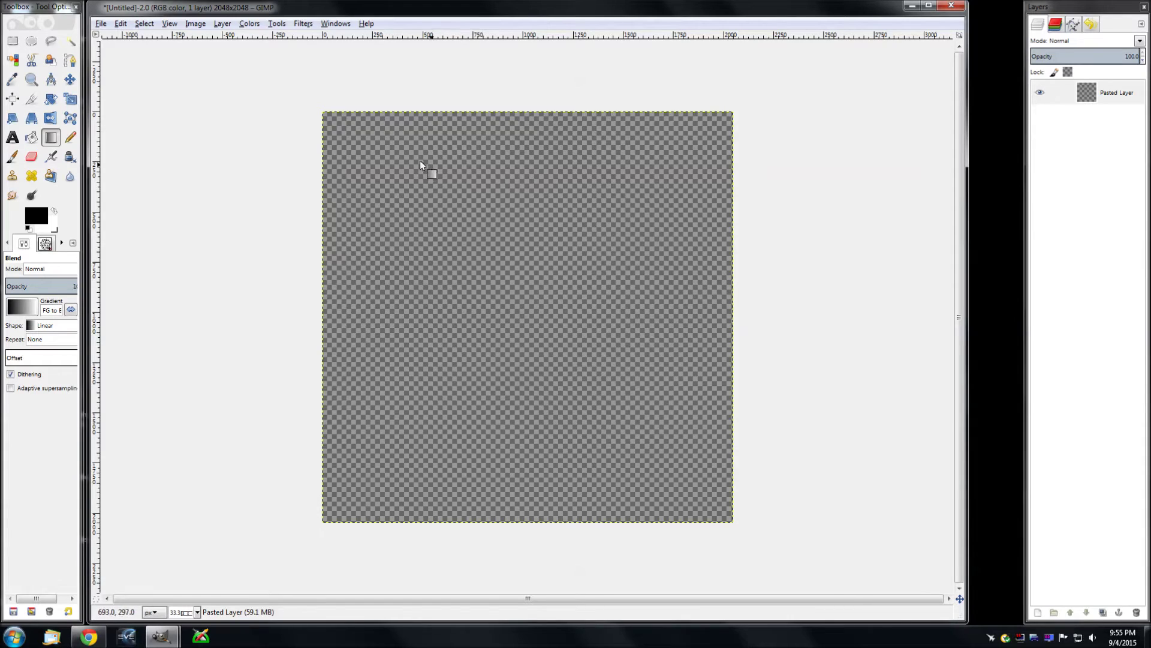
left_click_drag(335, 121, 372, 153)
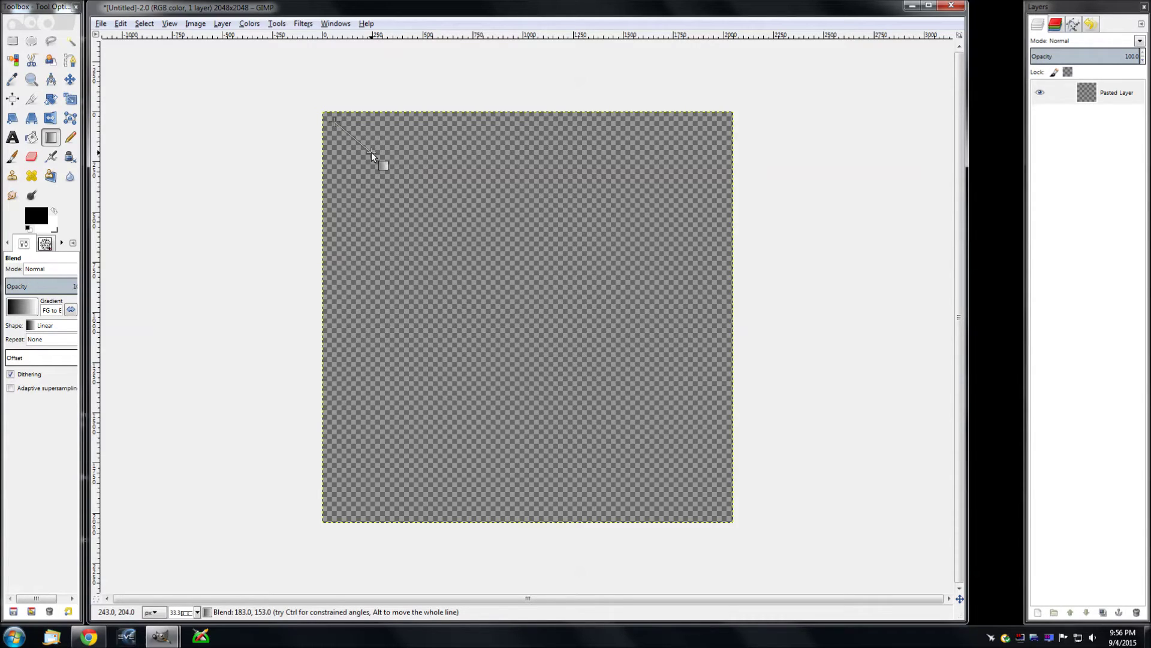
left_click_drag(372, 152, 372, 152)
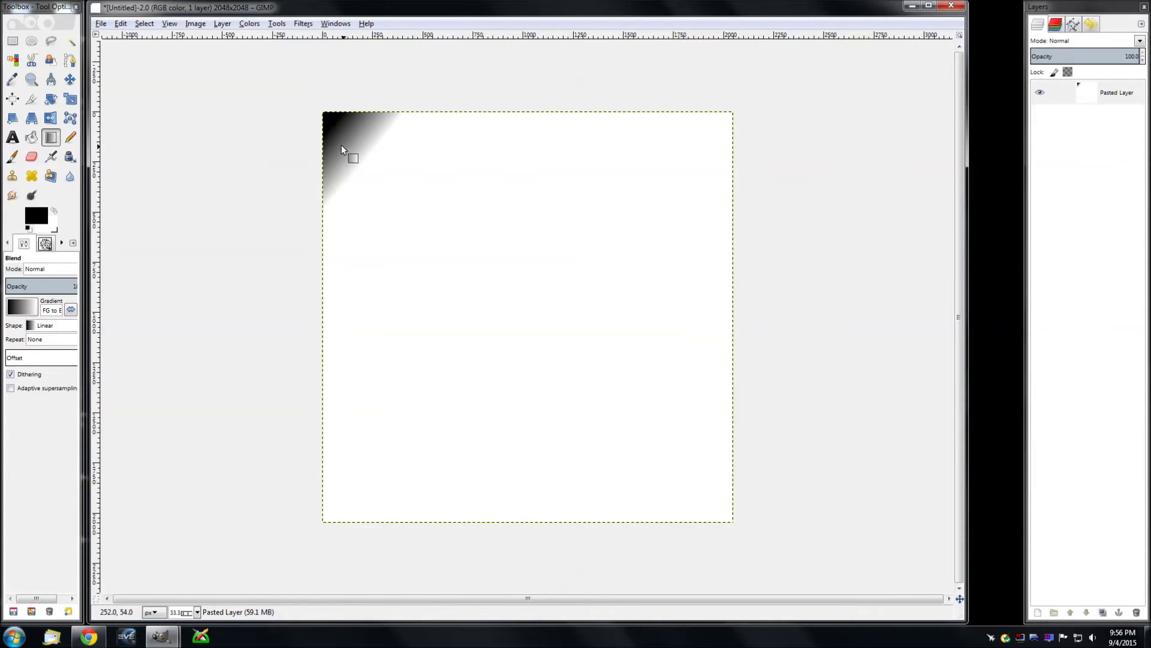
key("ctrl+z")
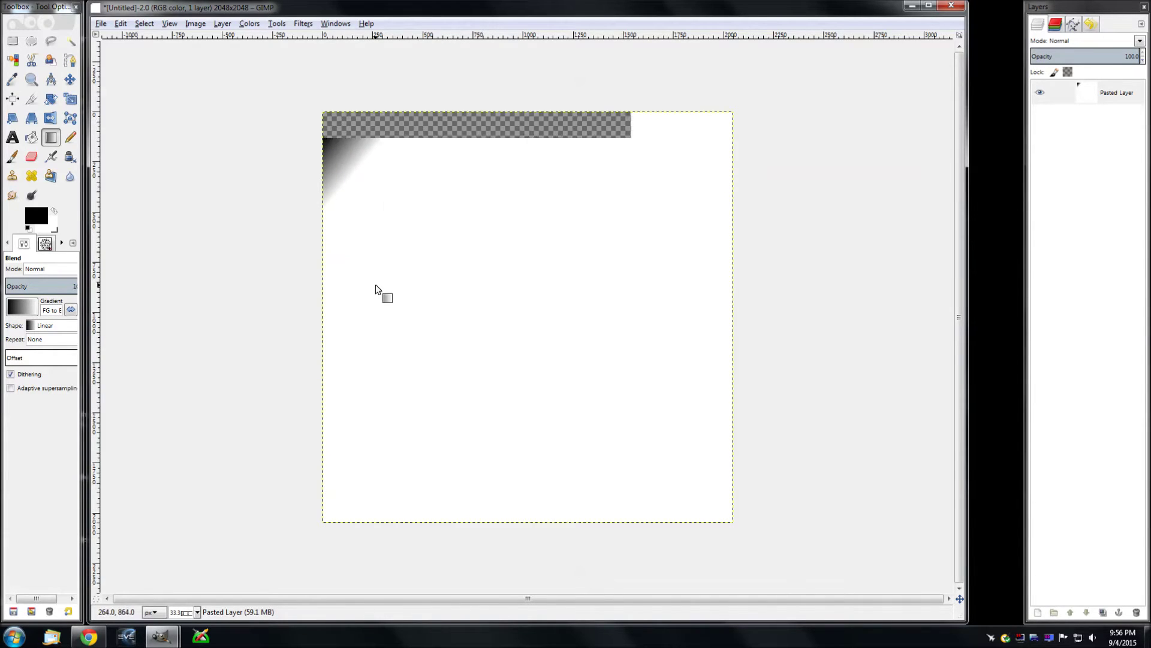
left_click_drag(351, 292, 701, 298)
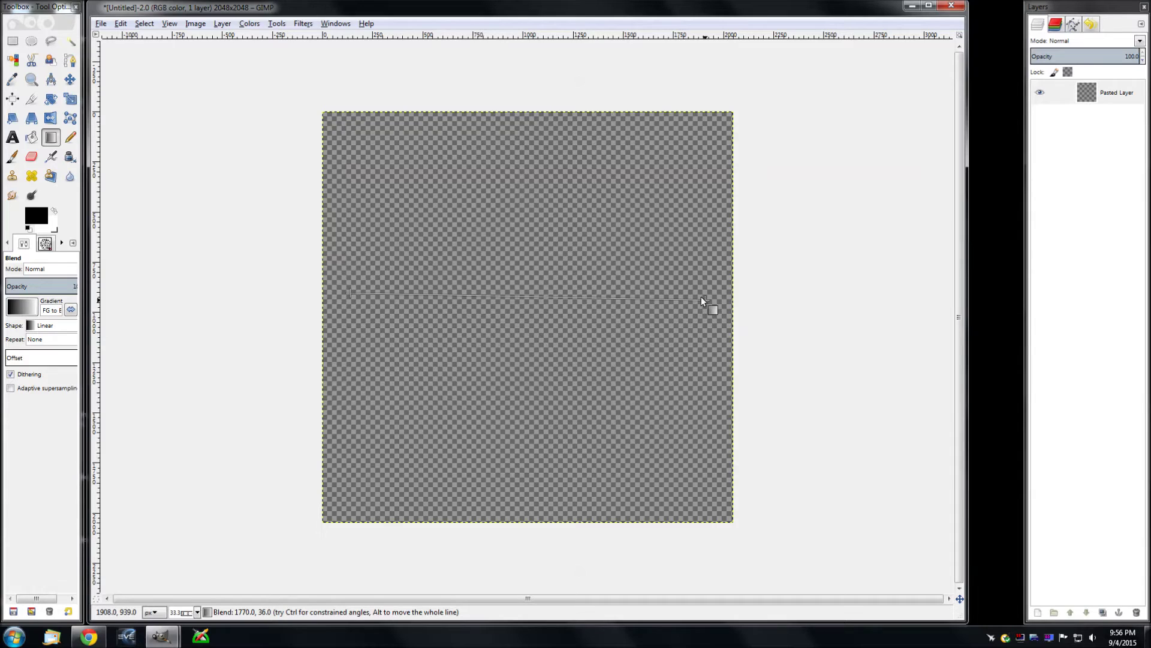
mouse_move(701, 298)
left_mouse_down()
mouse_move(451, 296)
mouse_move(703, 295)
left_mouse_up()
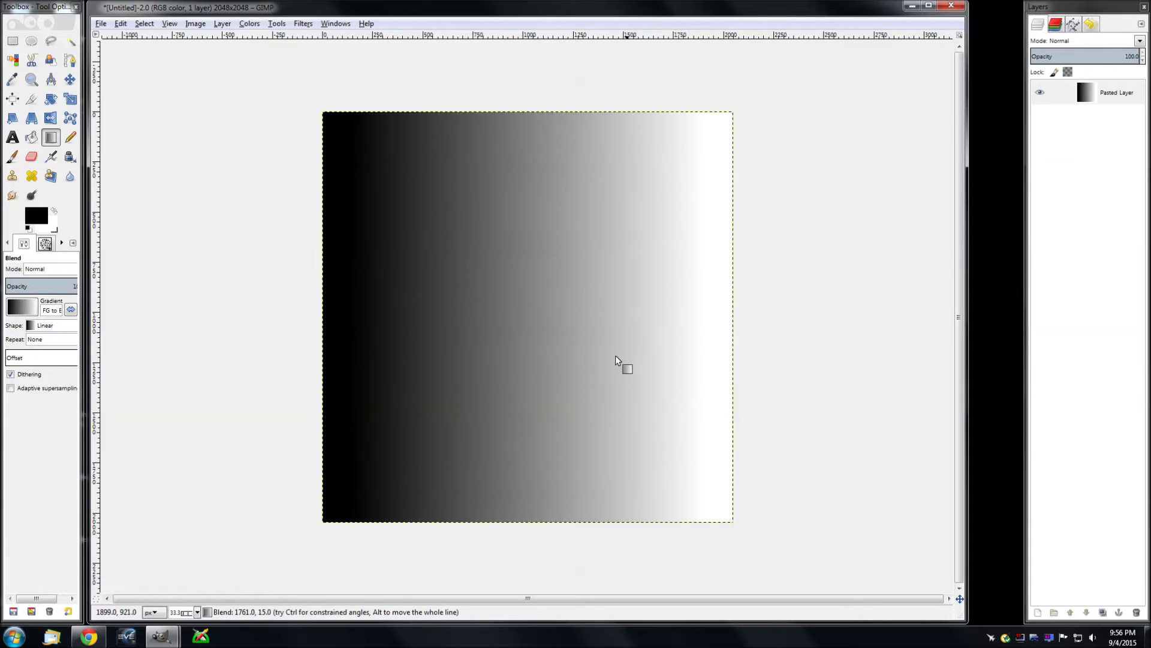
key("ctrl+z")
left_click_drag(504, 301, 544, 301)
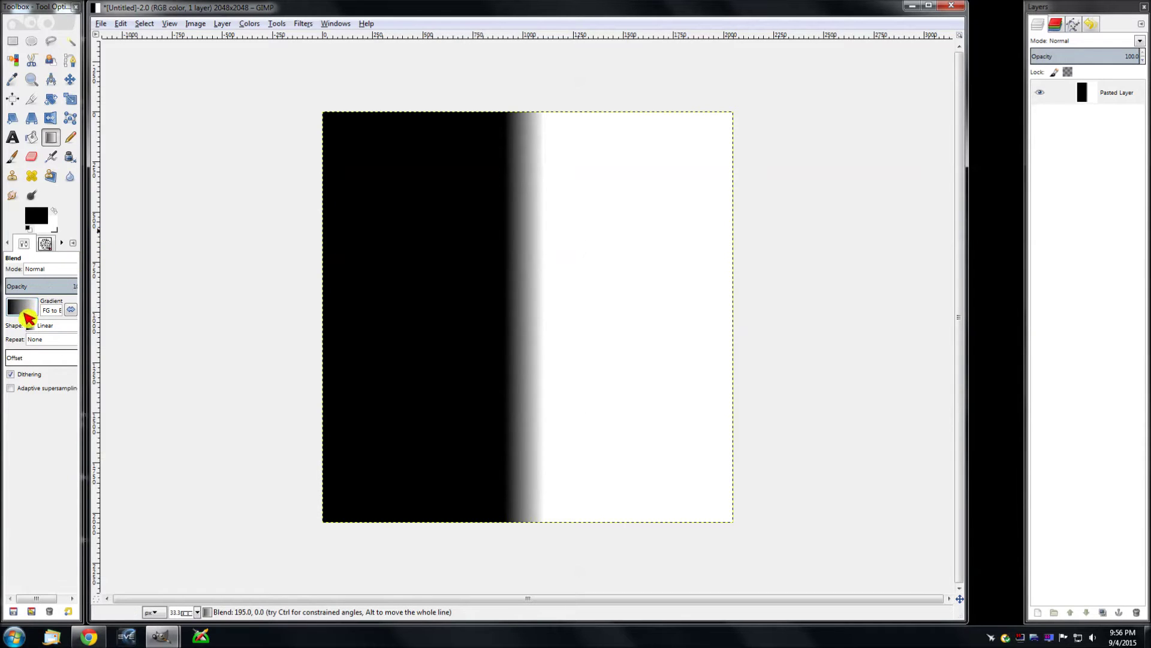
key("Delete")
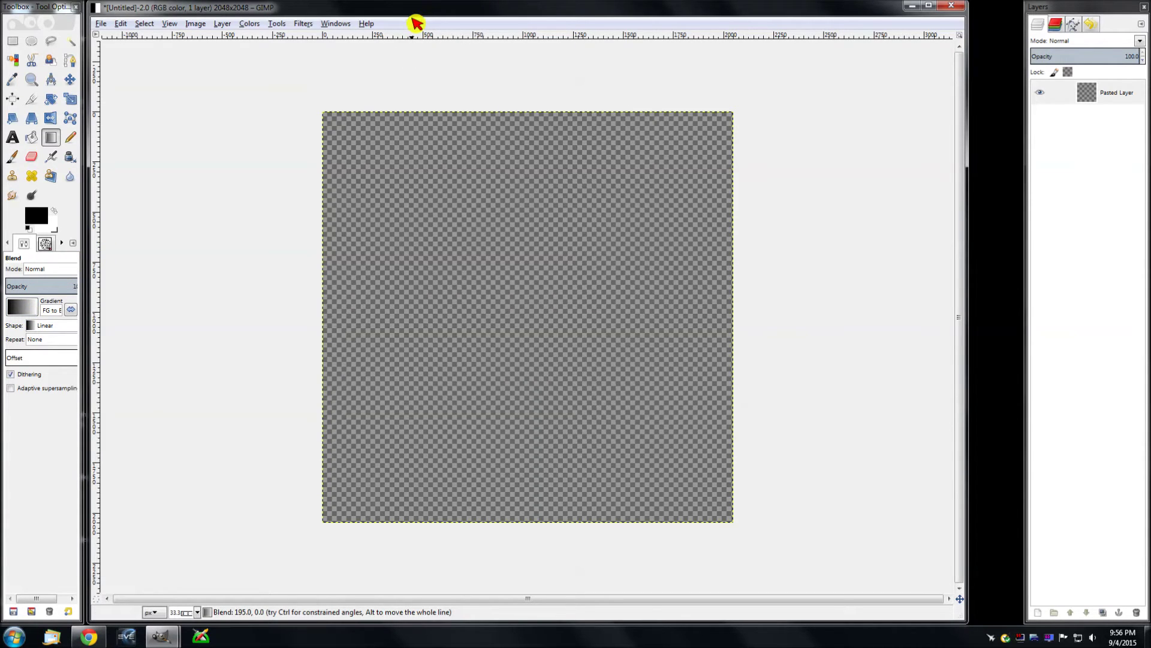
- Choose the FG to Transparent gradient from the gradient list
left_click(30, 315)
left_click(23, 312)
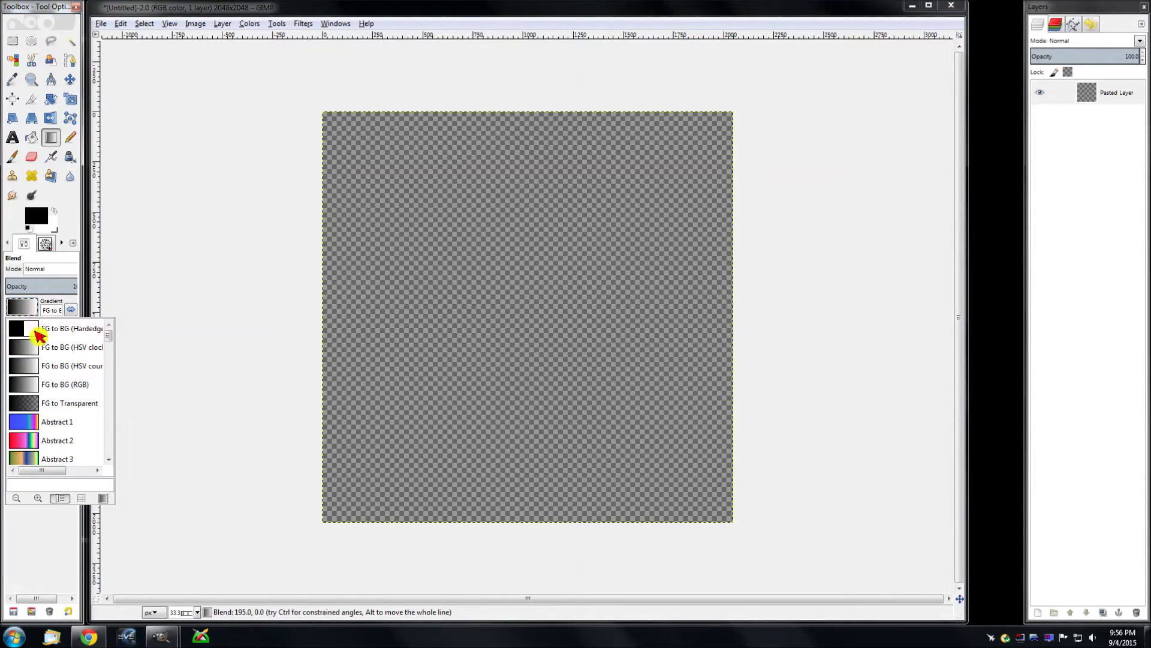
left_click(70, 408)
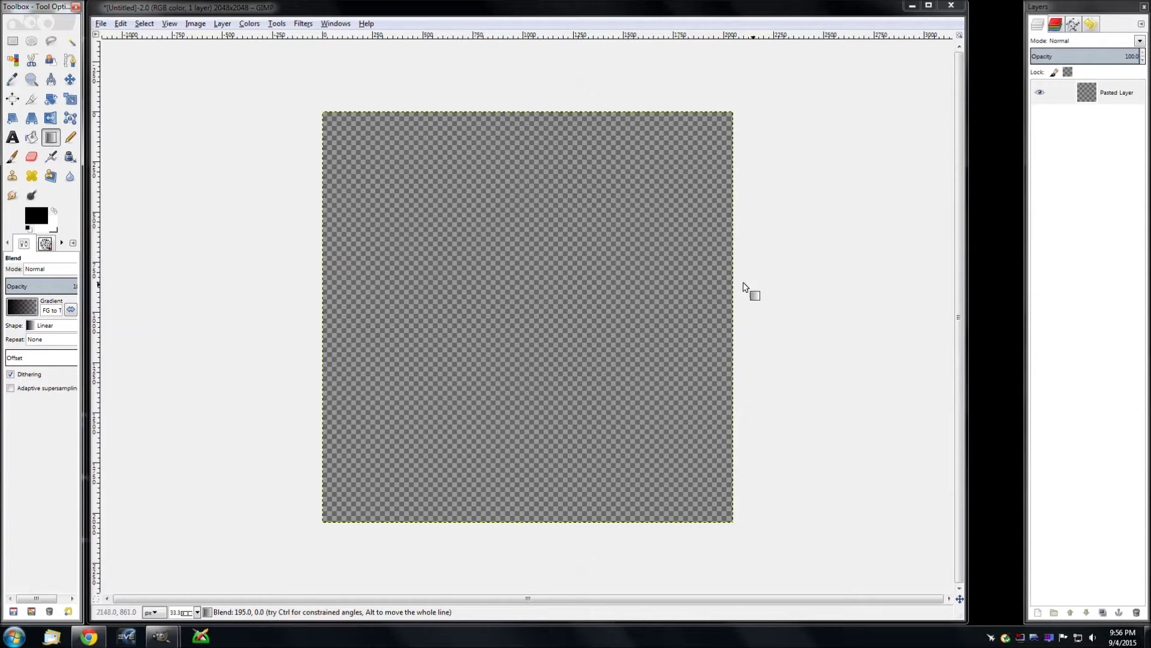
- Test horizontal and diagonal black-to-transparent blends on the layer, undoing each one
left_click(337, 279)
left_click_drag(476, 285, 715, 288)
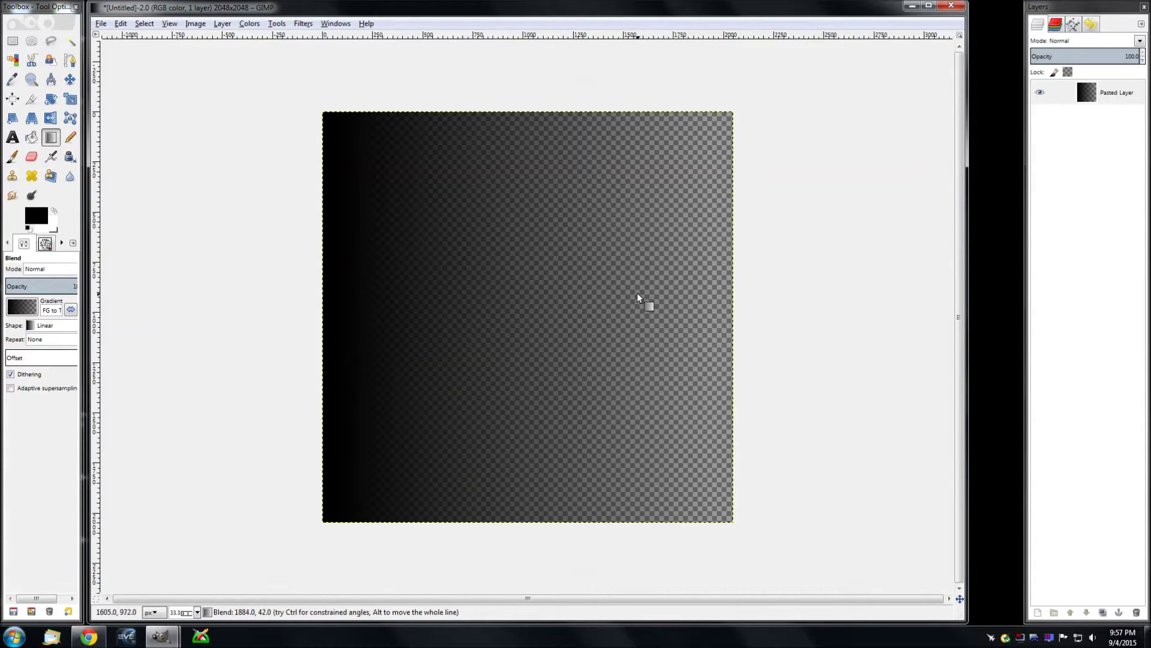
key("ctrl+z")
left_click_drag(518, 291, 553, 291)
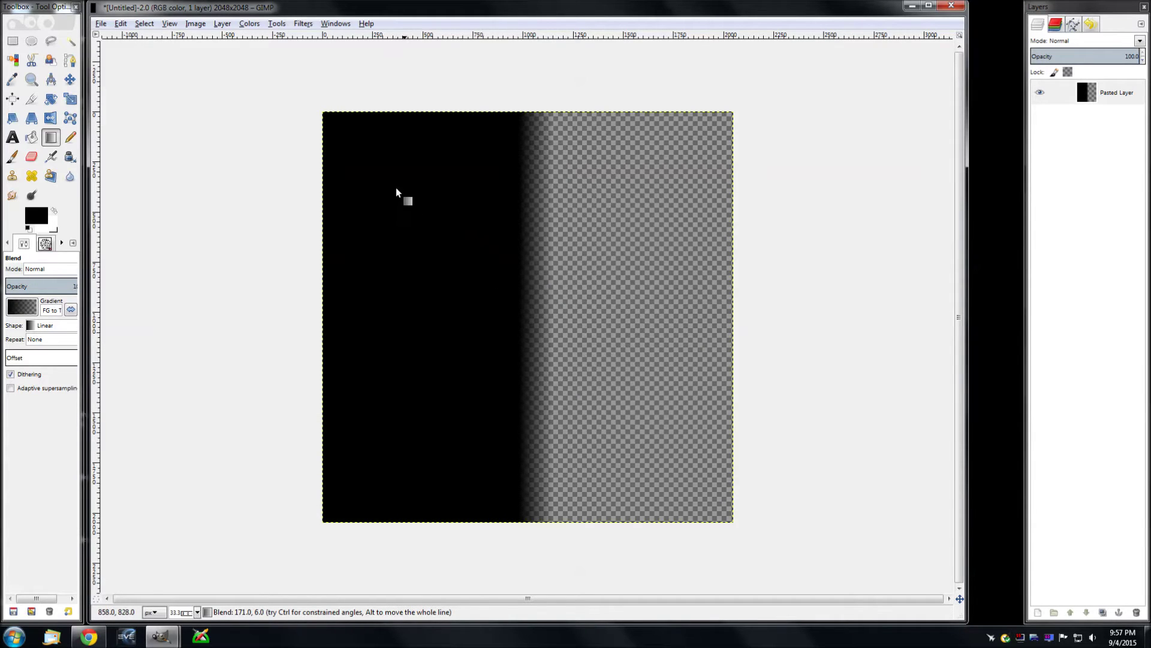
key("ctrl+z")
mouse_move(358, 140)
left_mouse_down()
mouse_move(442, 246)
mouse_move(473, 308)
left_mouse_up()
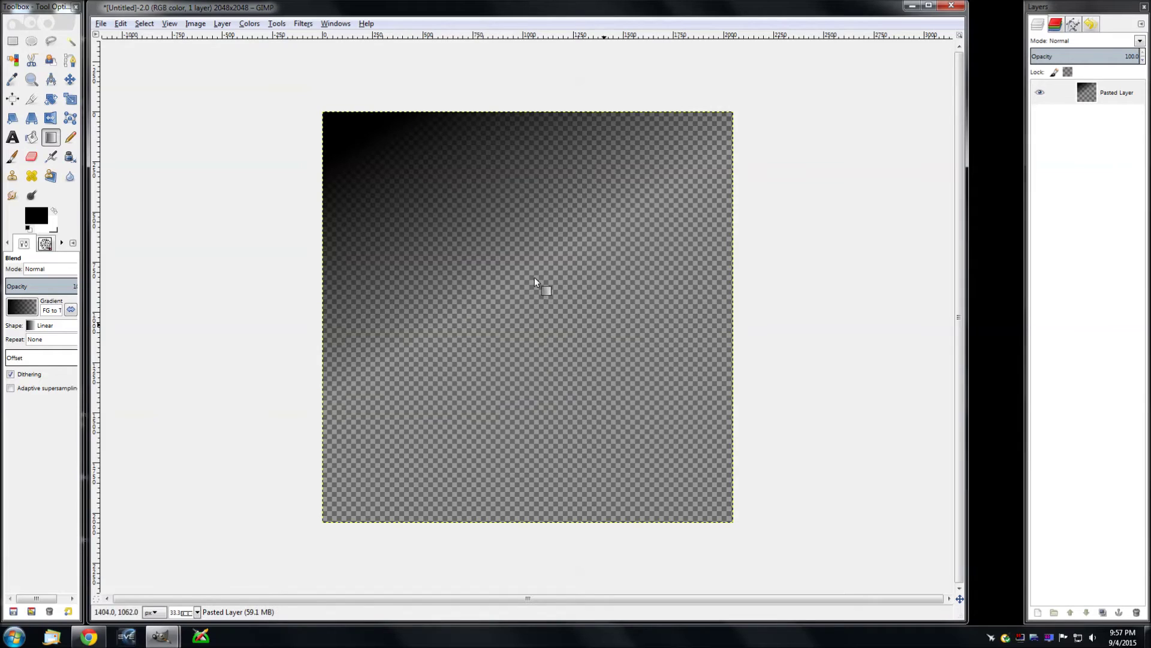
key("ctrl+z")
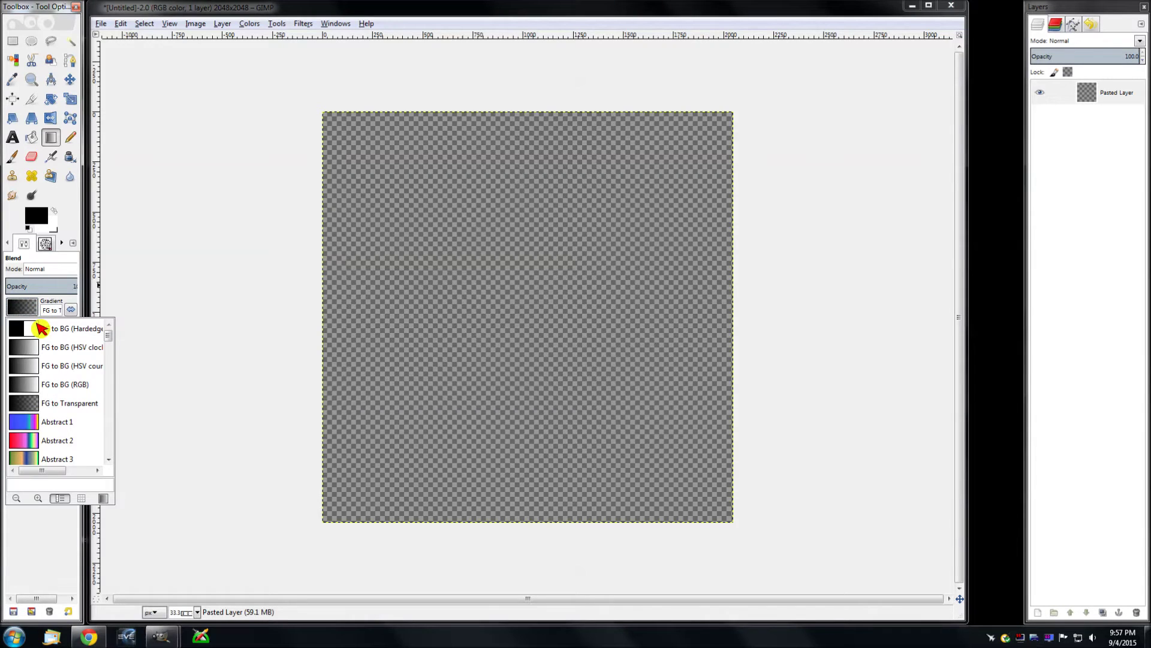
- Set a radial FG to BG gradient, blend it out from the canvas centre, then undo
left_click(75, 384)
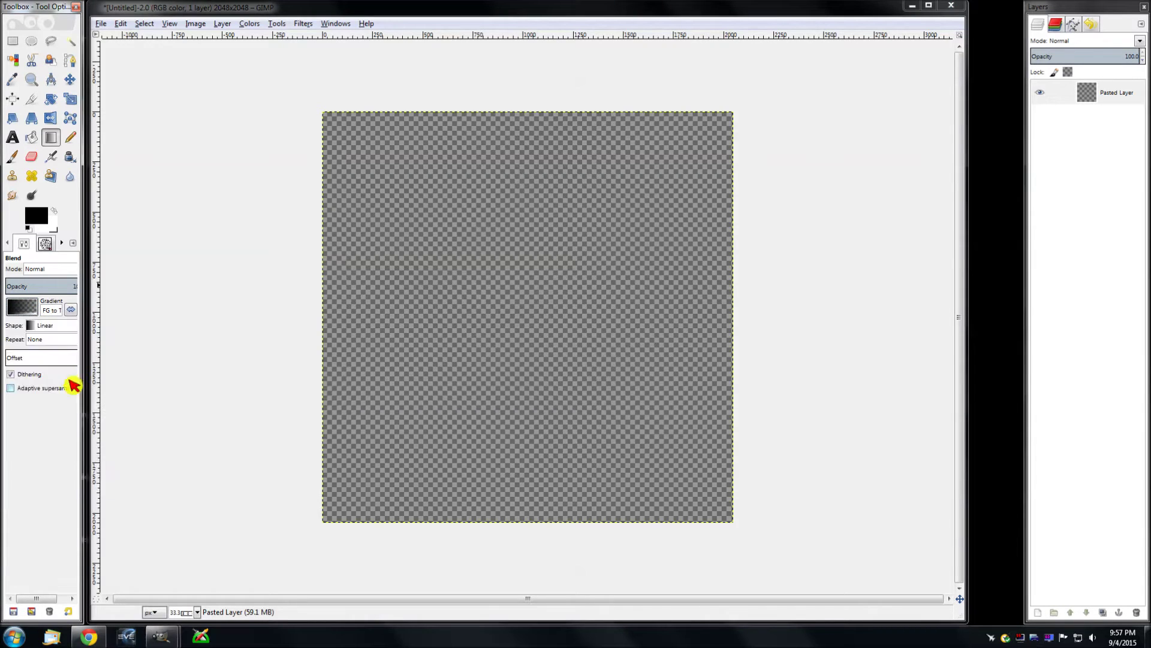
left_click(53, 329)
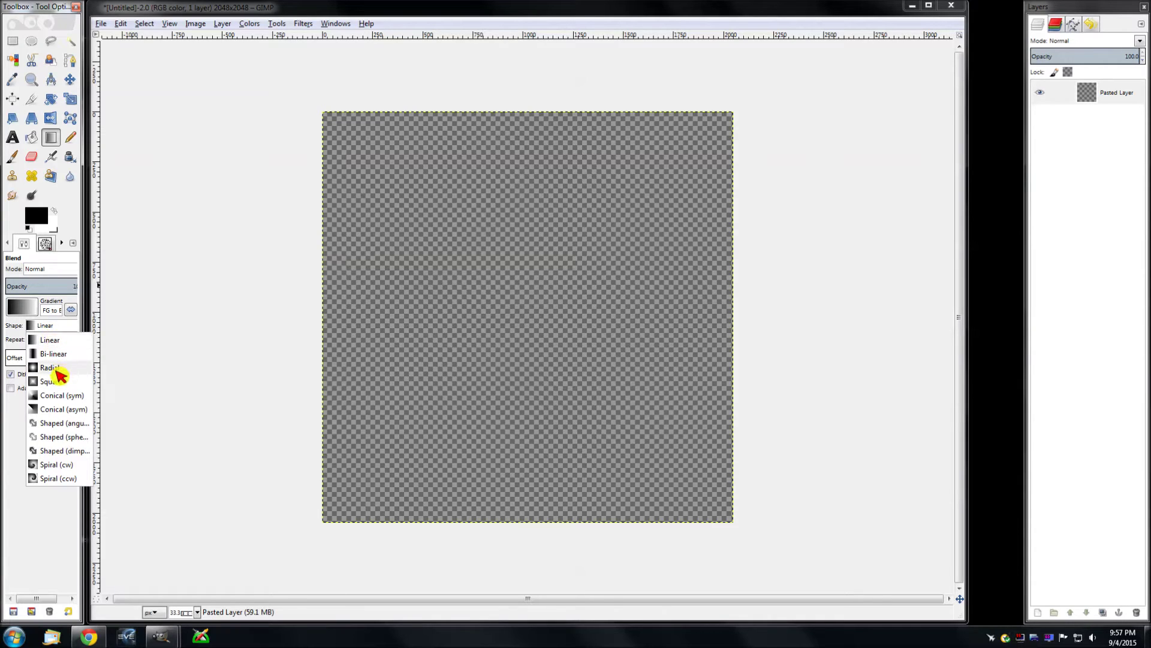
left_click(51, 368)
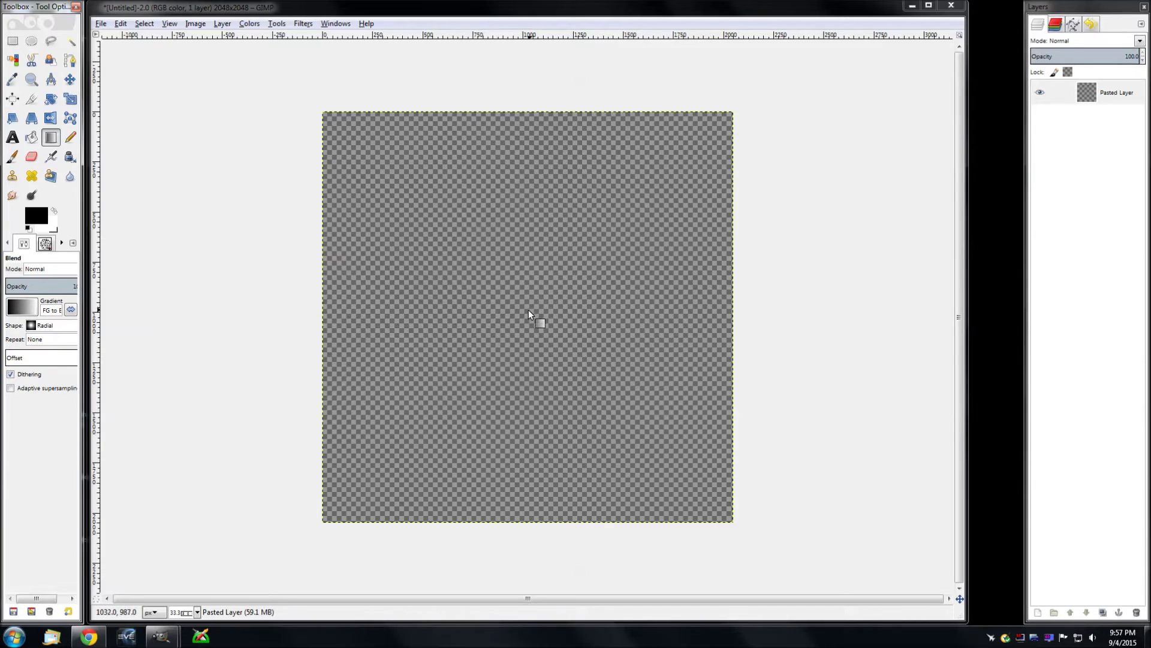
left_click_drag(529, 310, 531, 310)
left_click_drag(661, 190, 685, 163)
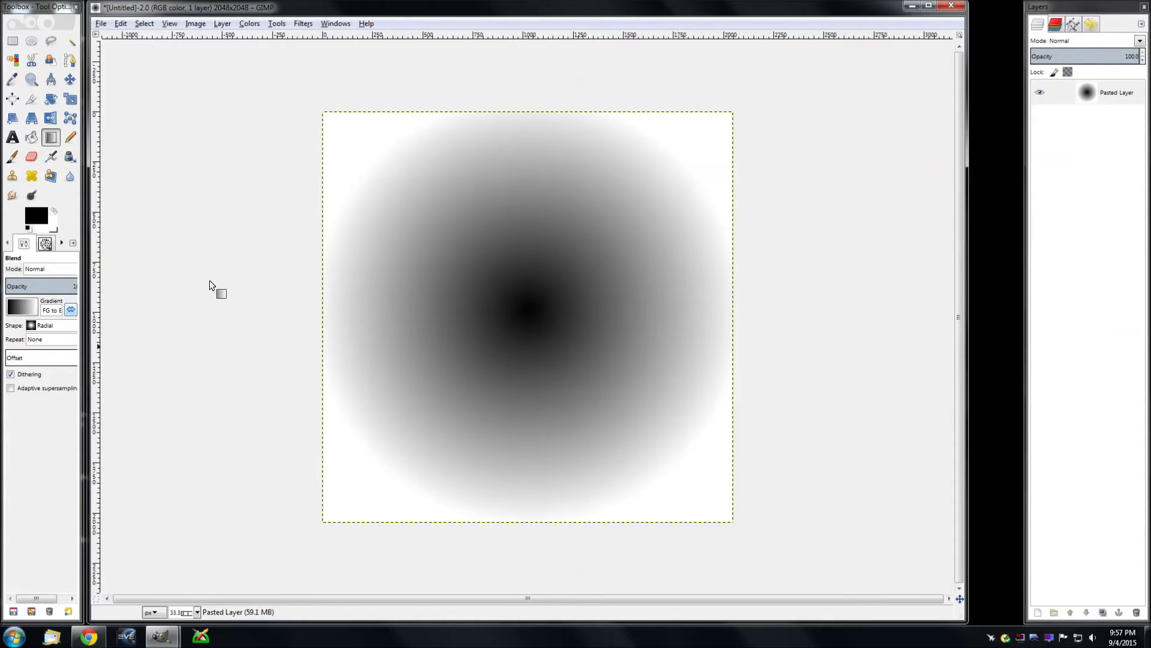
key("Delete")
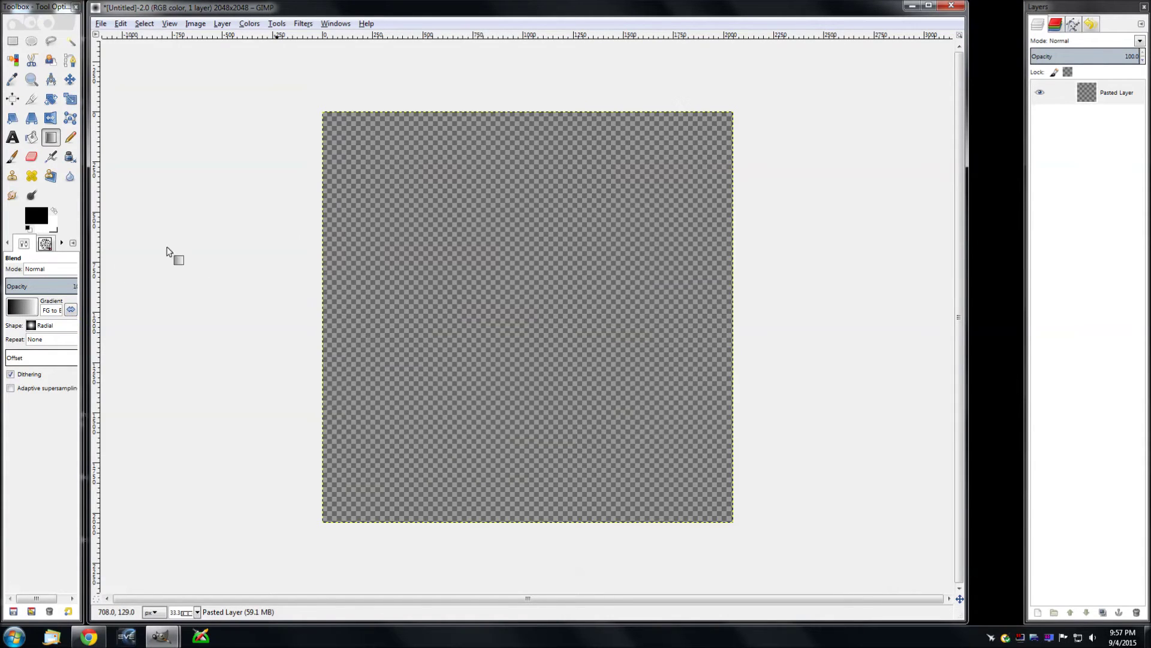
- Draw a reversed radial gradient from the centre, then turn Reverse off and undo it
left_click(71, 310)
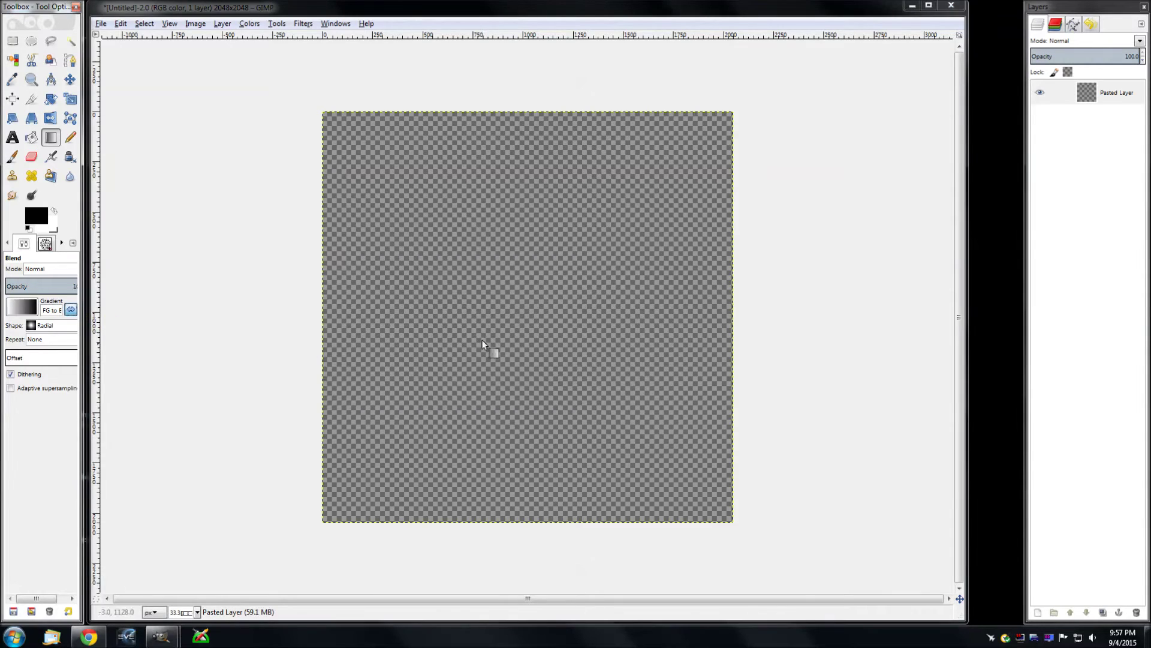
left_click_drag(521, 312, 675, 177)
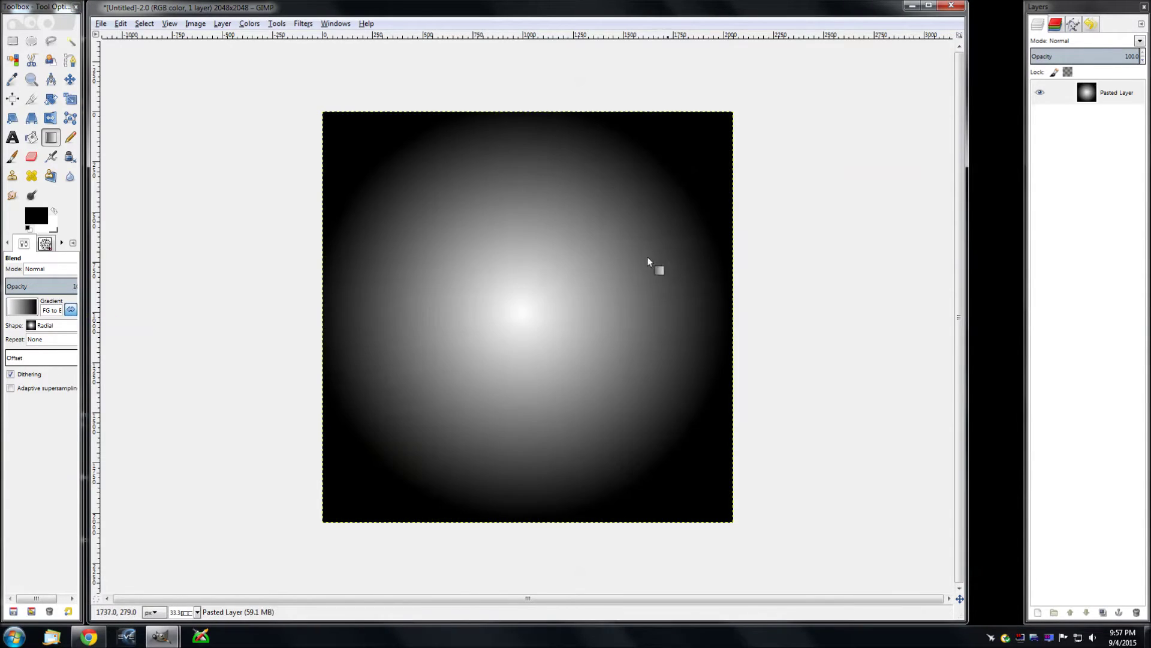
left_click(71, 310)
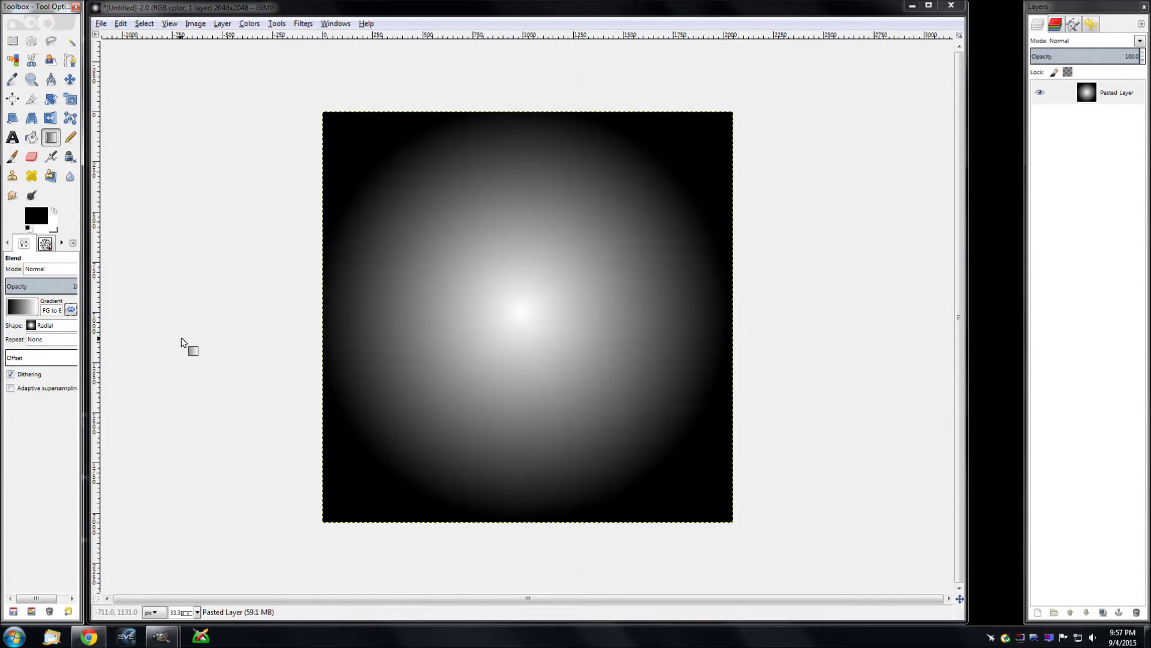
key("Delete")
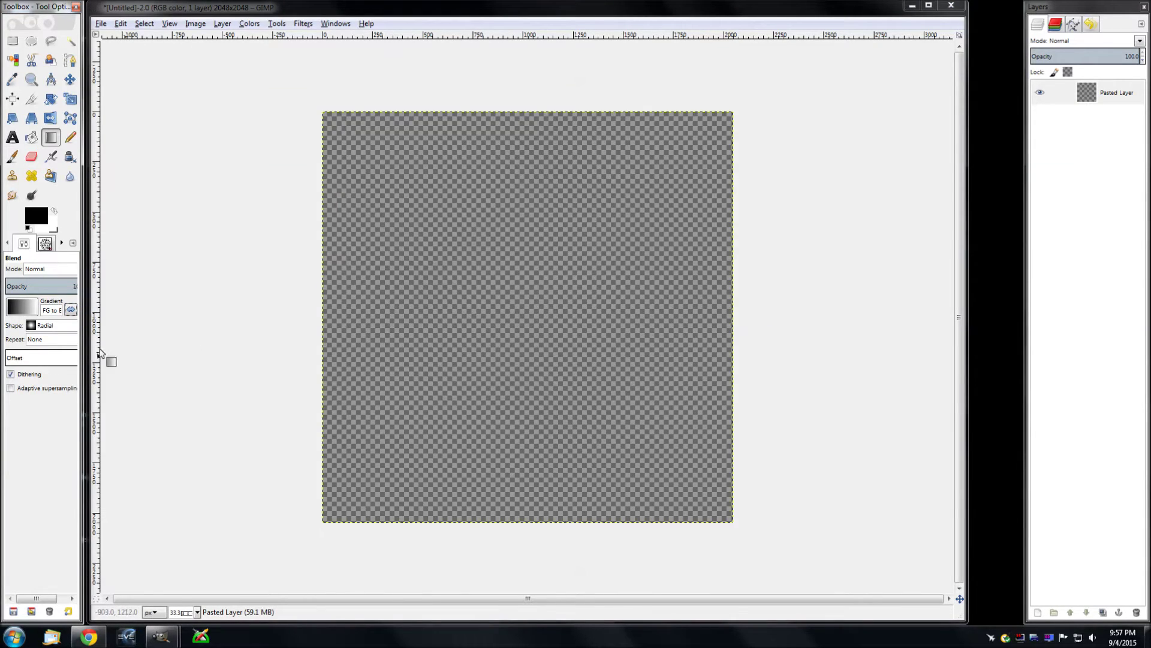
- Keep the Radial shape and draw a small radial gradient in the top-left corner
left_click(53, 334)
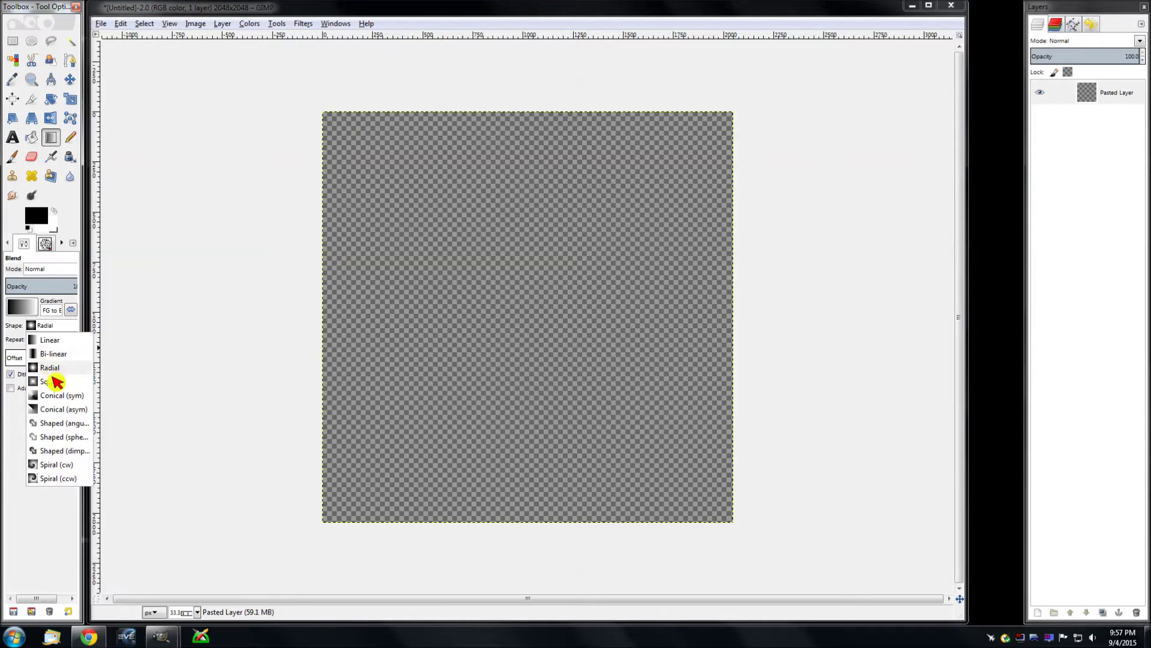
left_click(56, 327)
left_click_drag(341, 126, 362, 149)
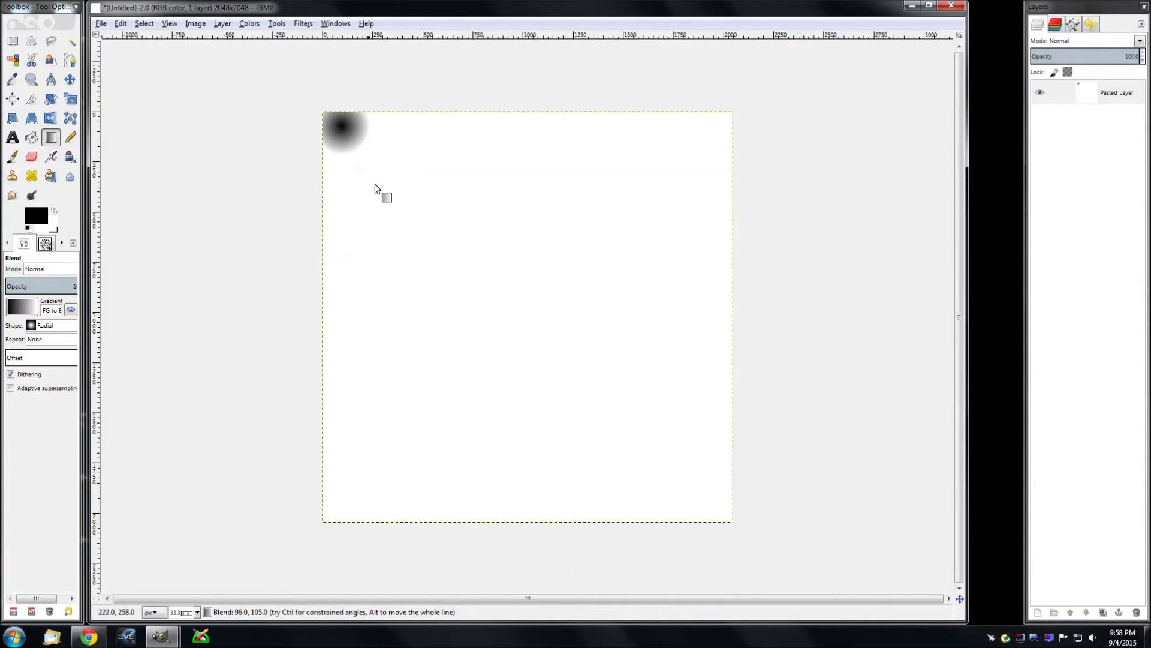
- Switch to FG to Transparent, then redo the top-left corner radial spot and undo it
left_click(22, 316)
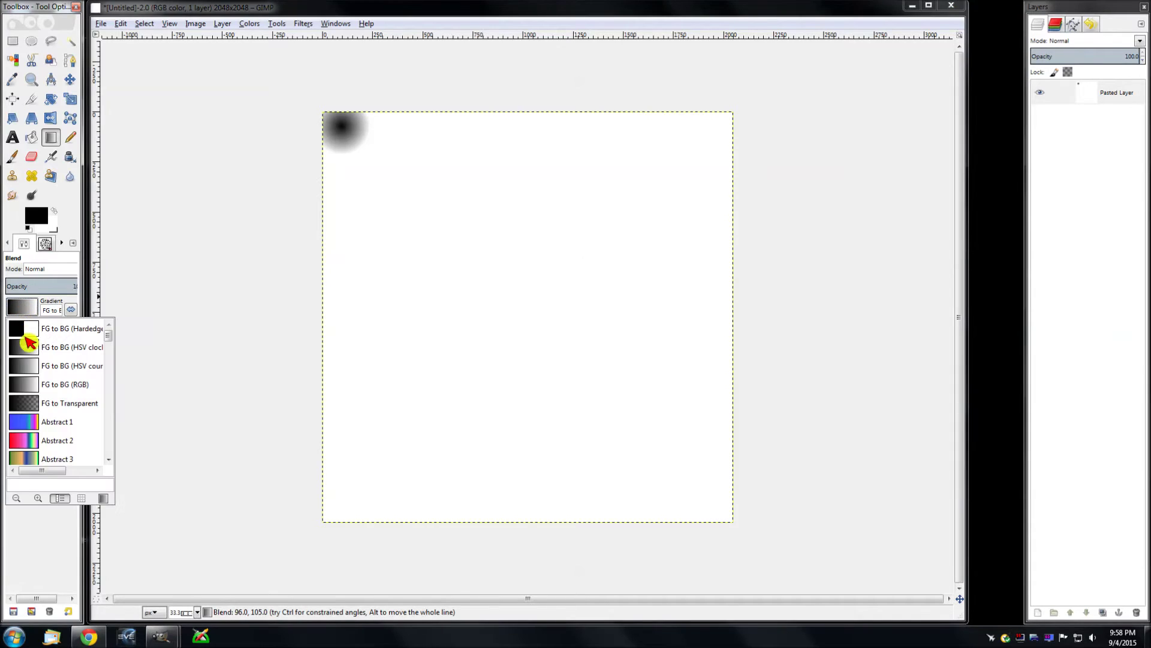
left_click(71, 411)
key("ctrl+z")
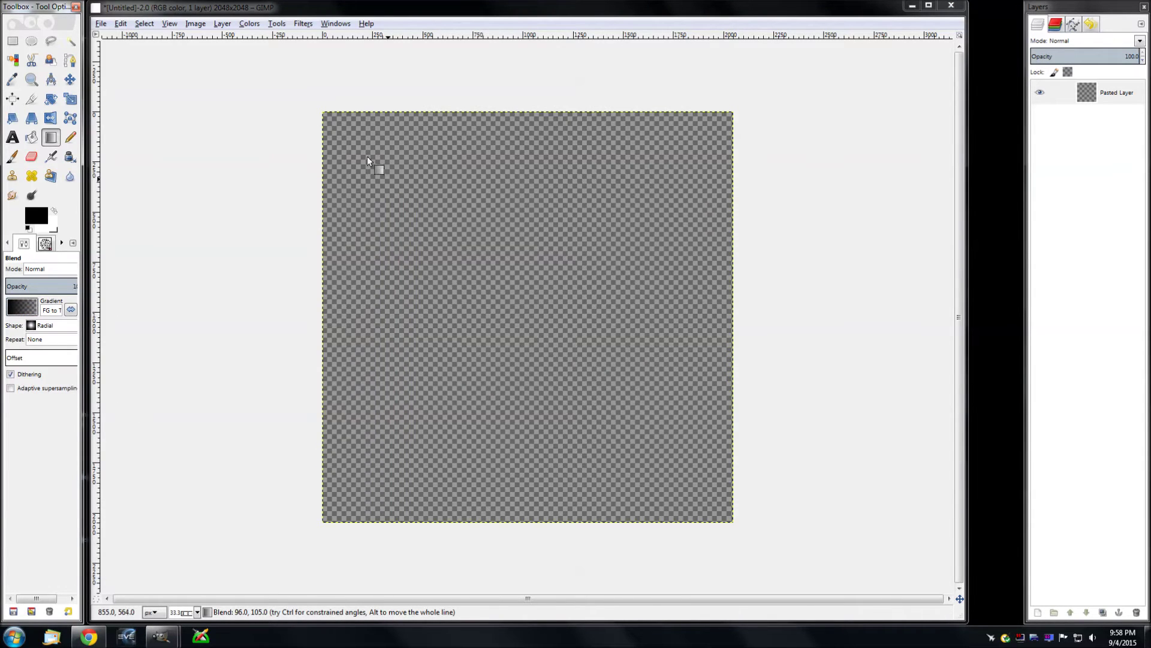
left_click_drag(341, 124, 361, 144)
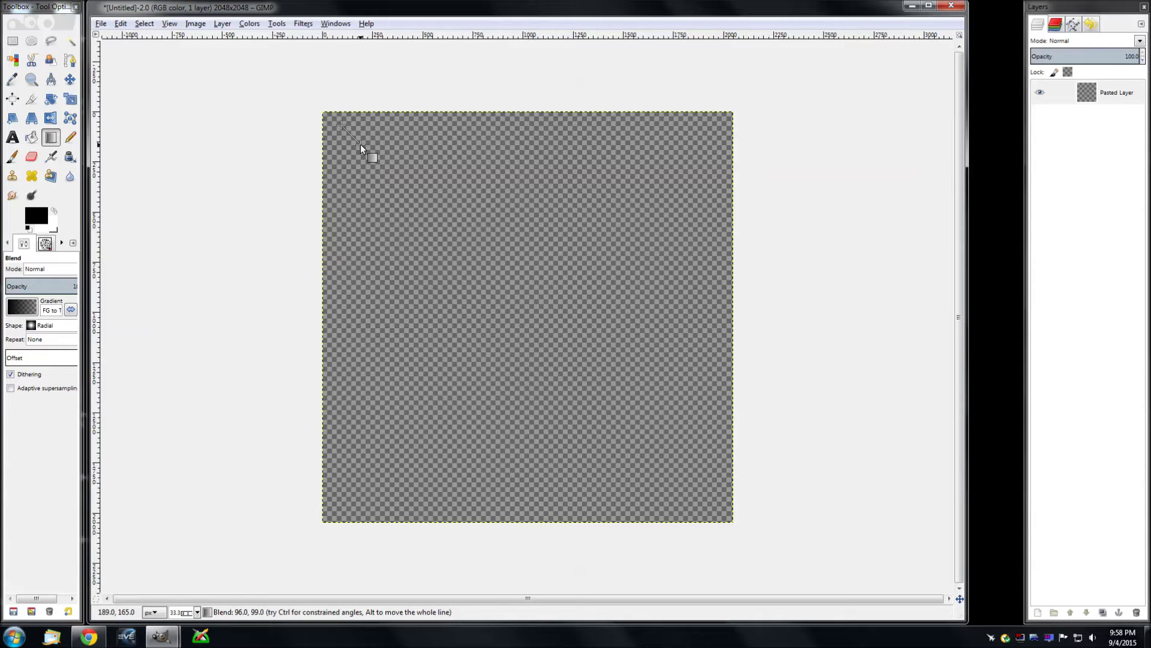
left_click_drag(361, 144, 361, 144)
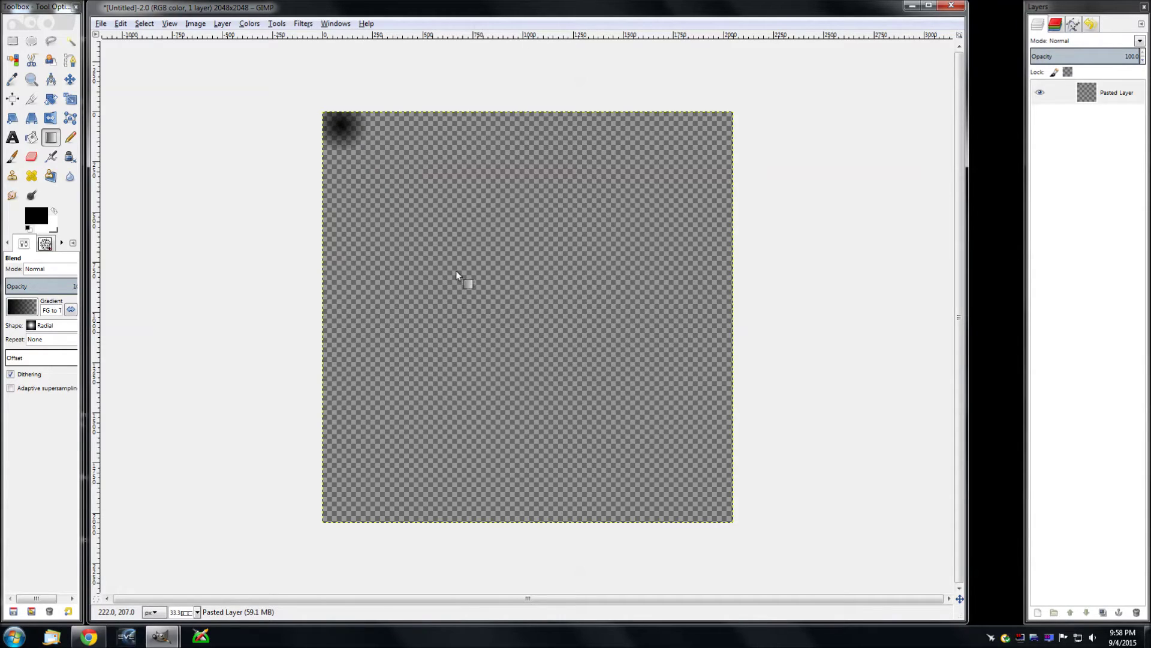
key("ctrl+z")
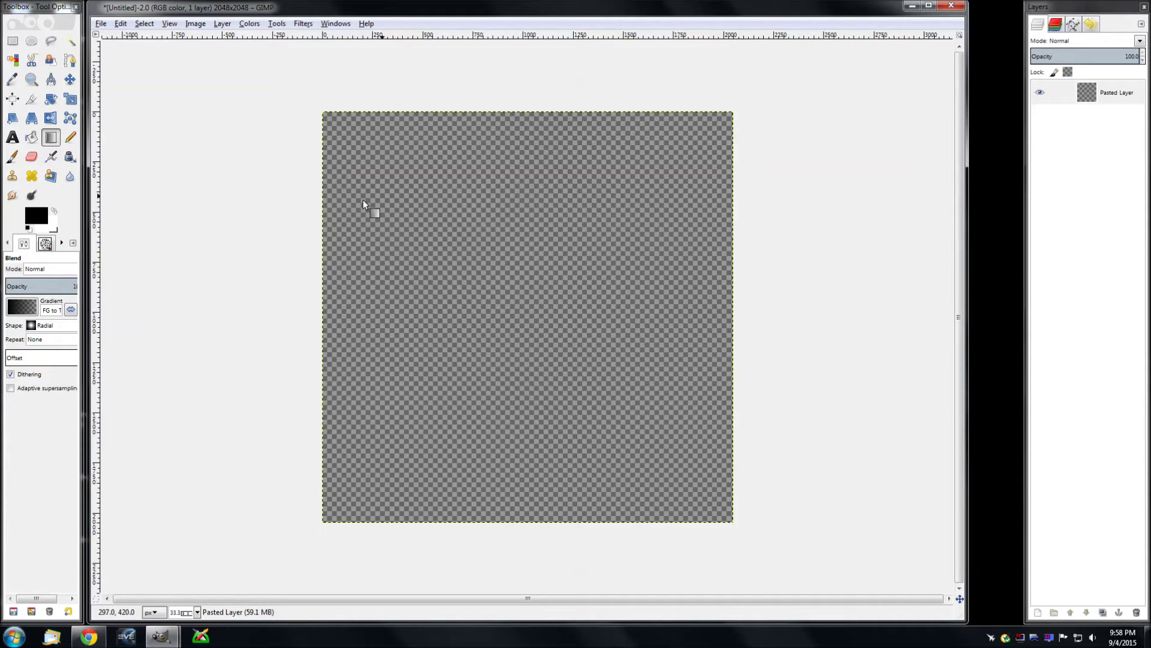
- Select a wide ellipse mid-canvas, fill it with a radial black-to-transparent gradient, and deselect
left_click(33, 42)
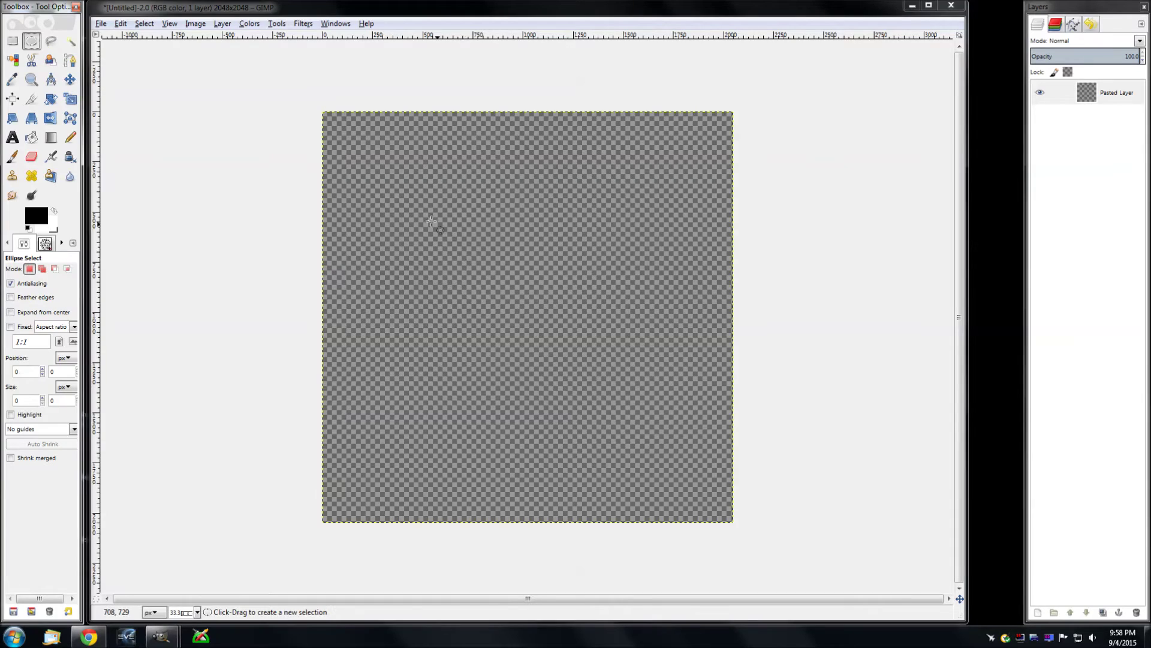
left_click_drag(431, 221, 679, 347)
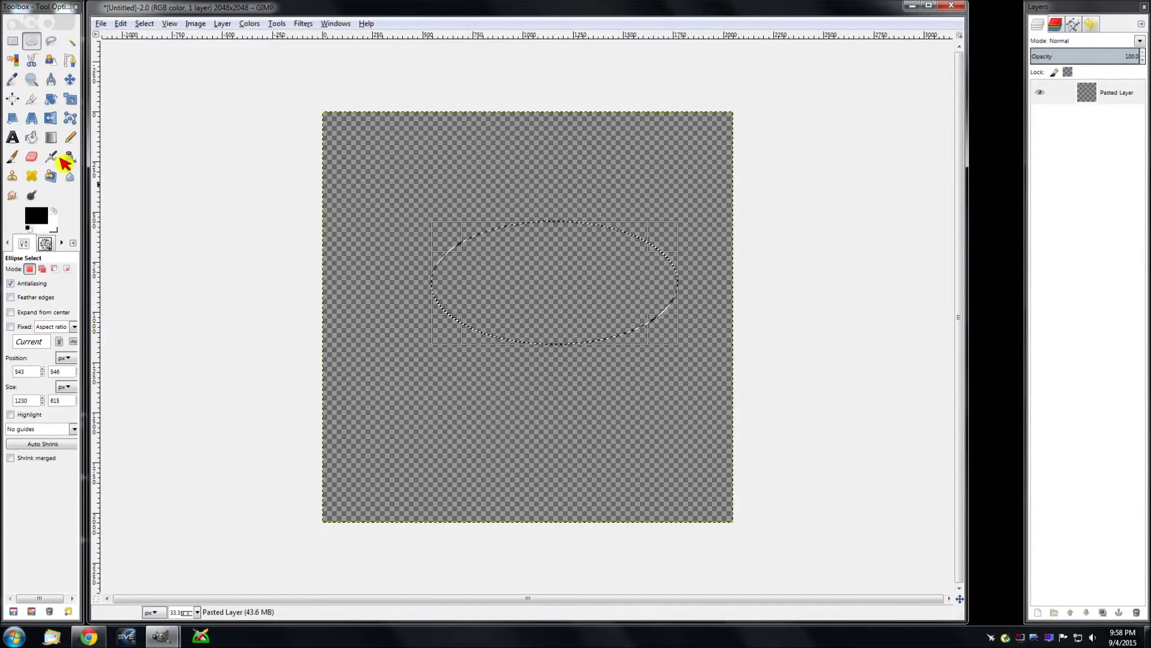
left_click(51, 139)
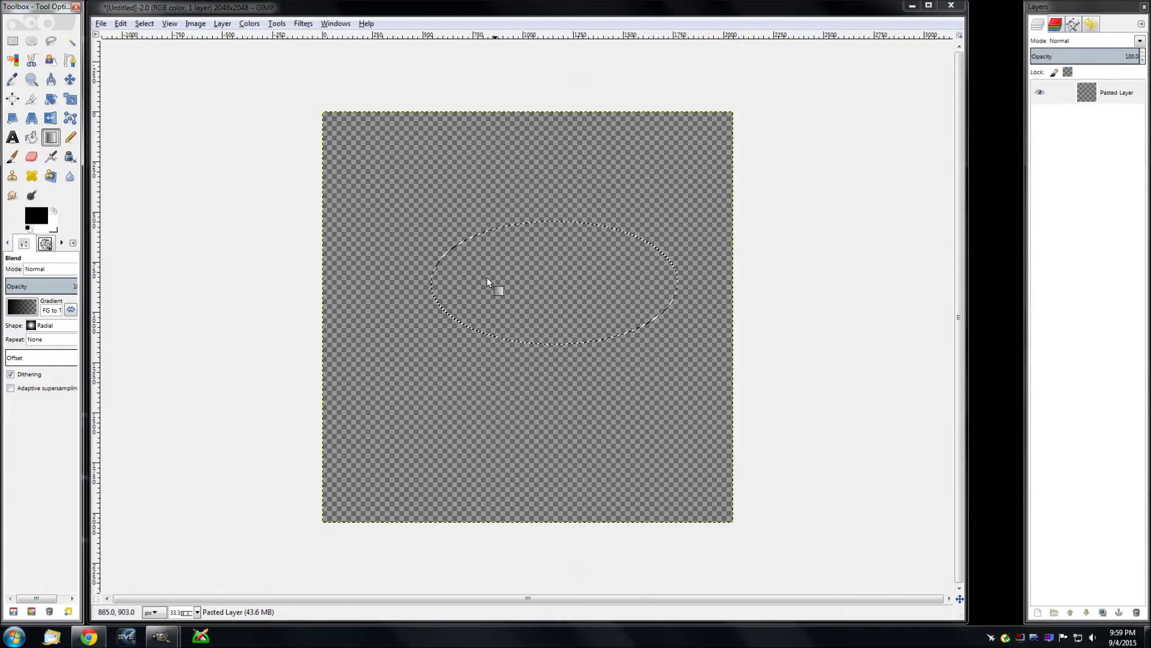
left_click_drag(470, 280, 638, 283)
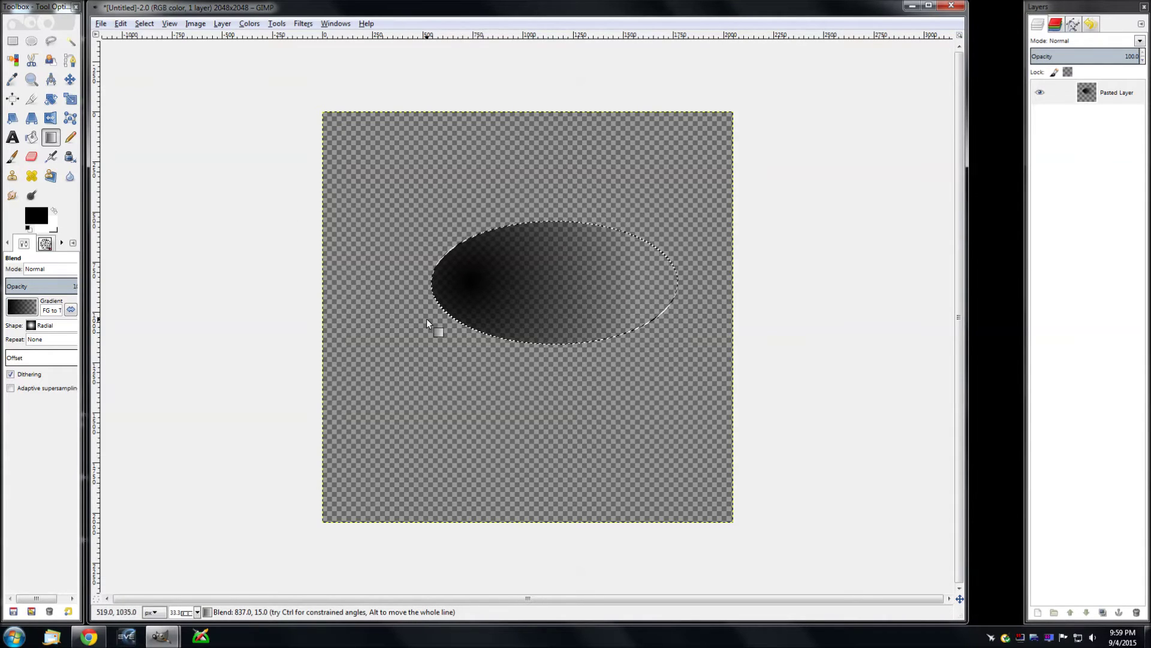
key("ctrl+shift+a")
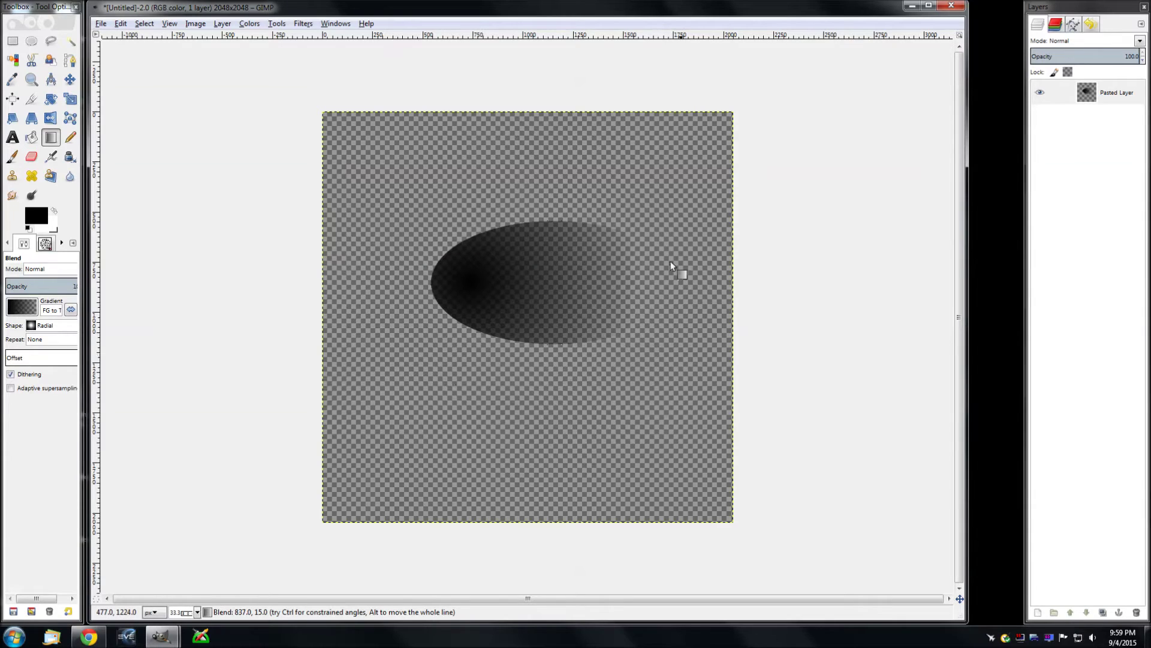